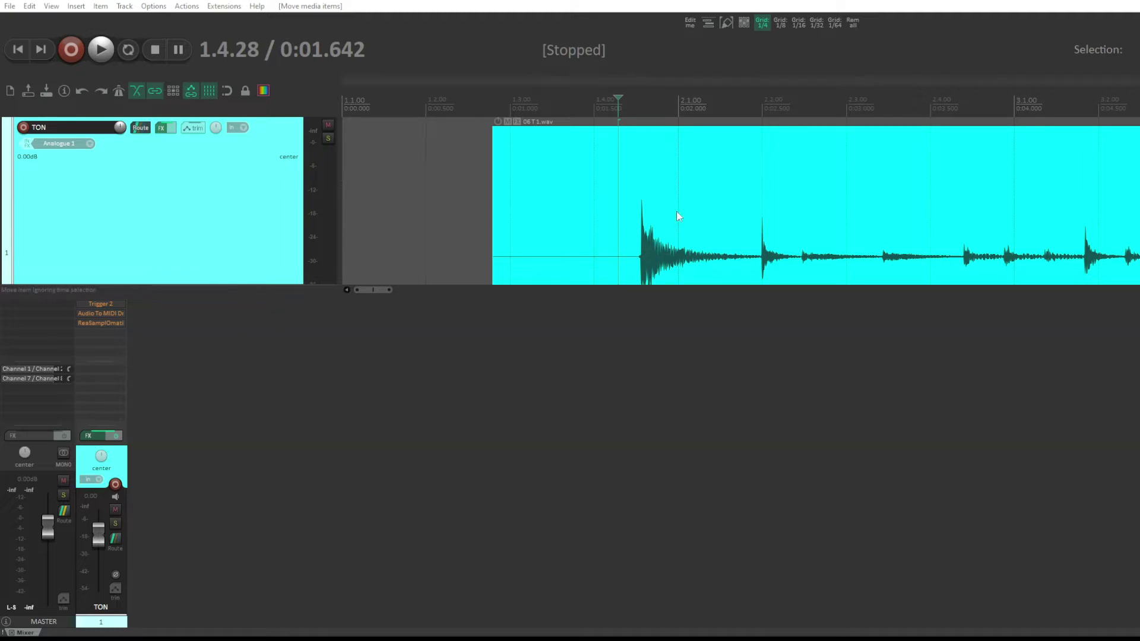
Play the tom recording repeatedly from just before its first hit.
left_click(621, 158)
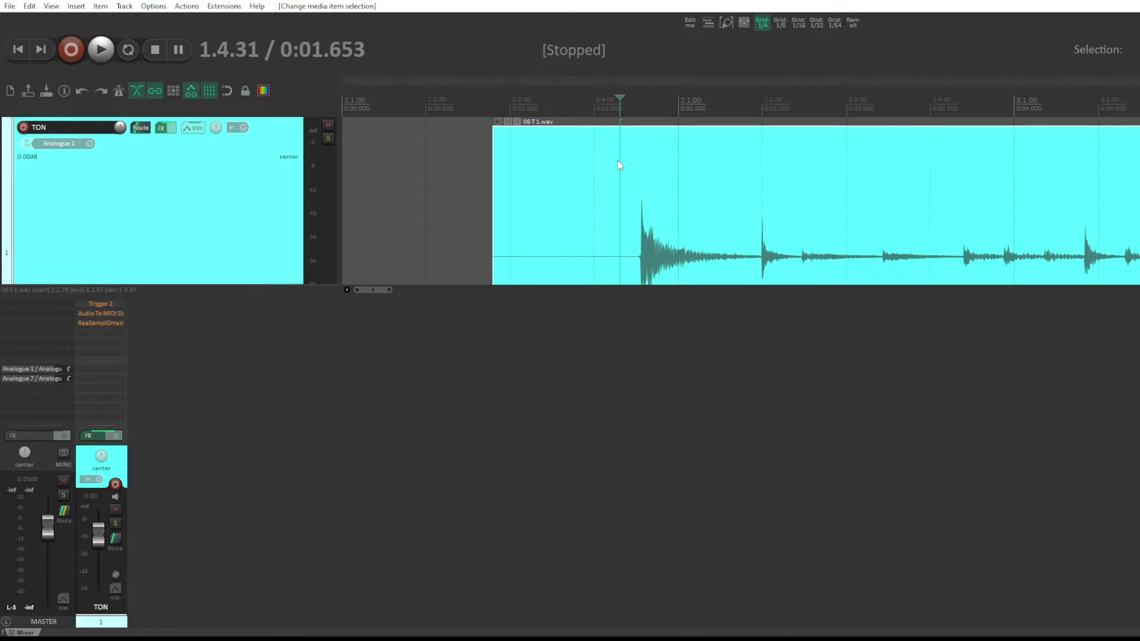
key("space")
key("space")
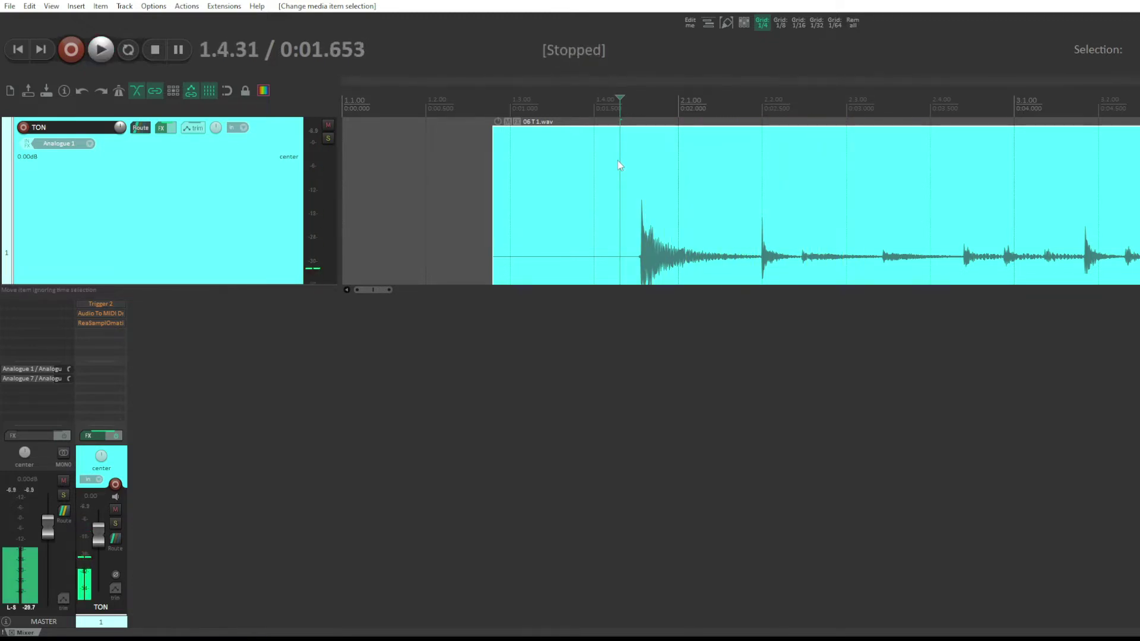
key("space")
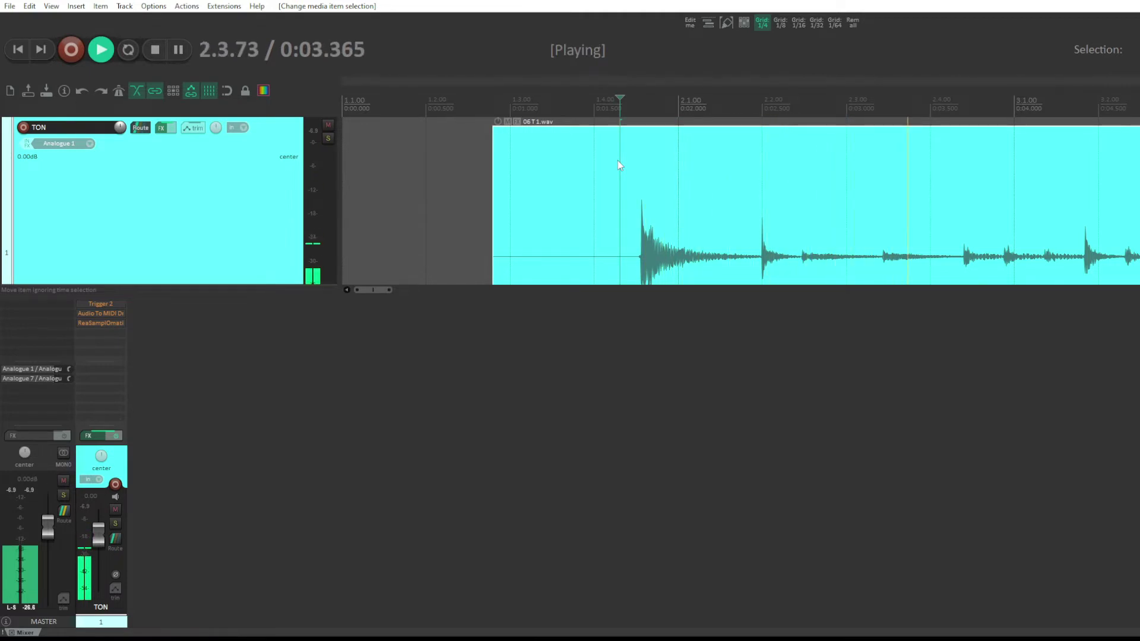
key("space")
key("space")
key("space")
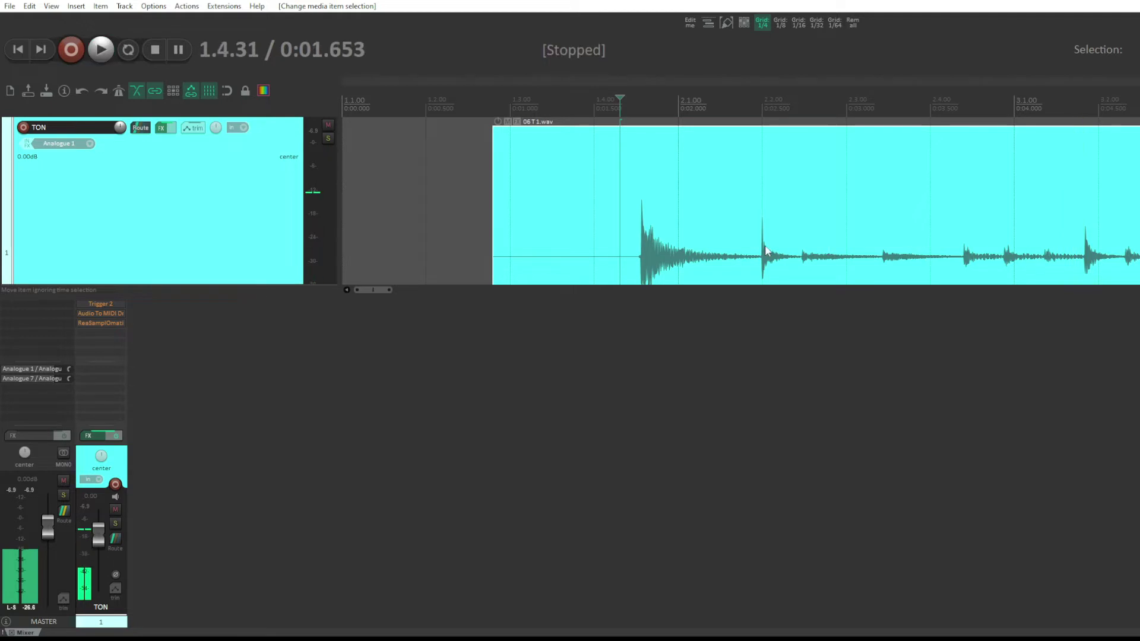
Isolate the first tom hit by splitting at 2.1.84, deleting everything after it, and trimming the item's start to just before the attack.
left_click(749, 236)
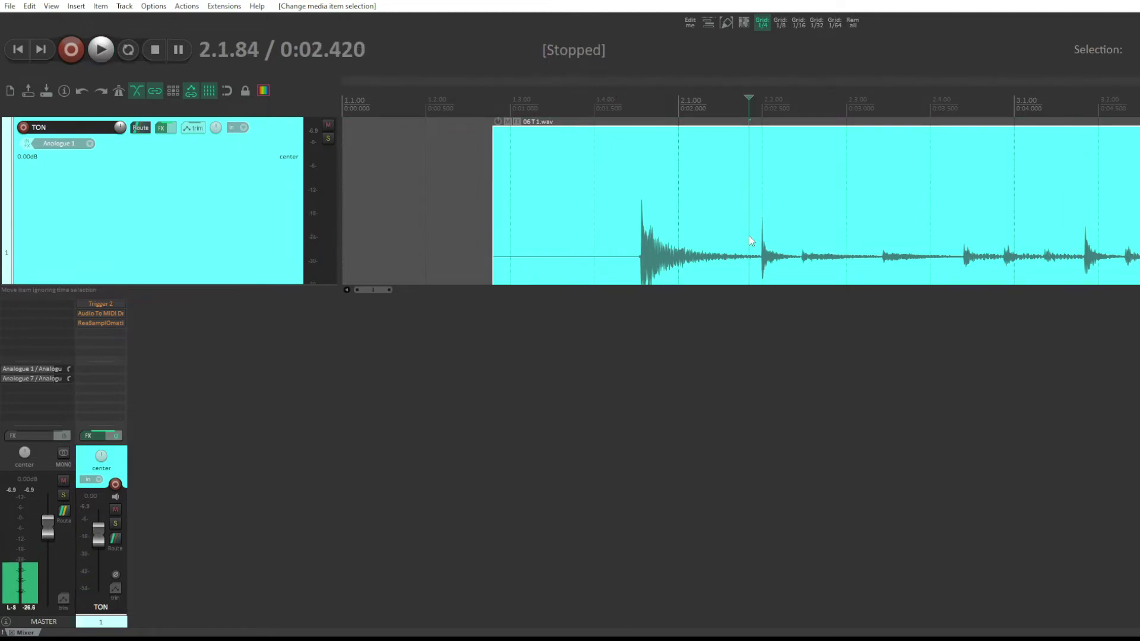
key("s")
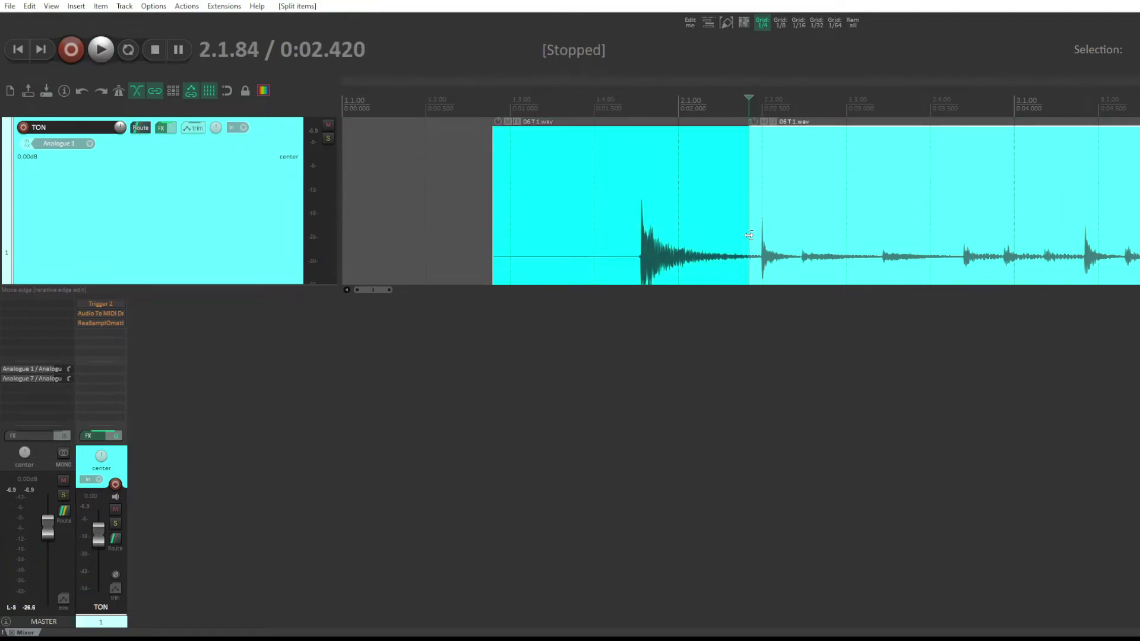
left_click(831, 229)
key("Delete")
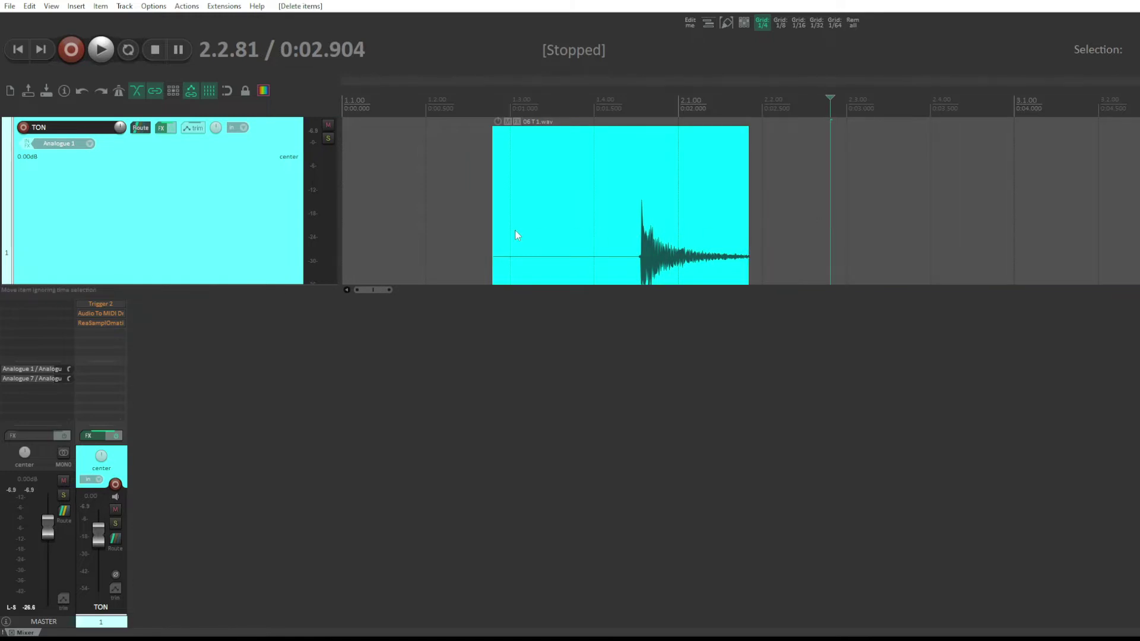
left_click_drag(493, 231, 628, 233)
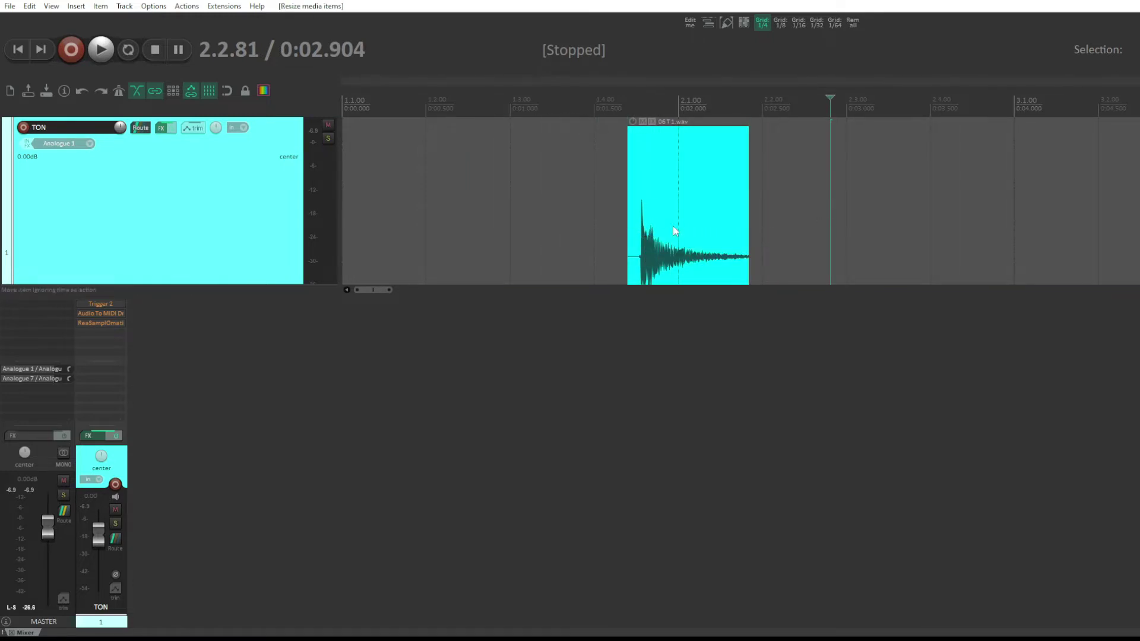
Play the isolated tom hit several times from just before its start.
left_click(609, 202)
key("space")
key("space")
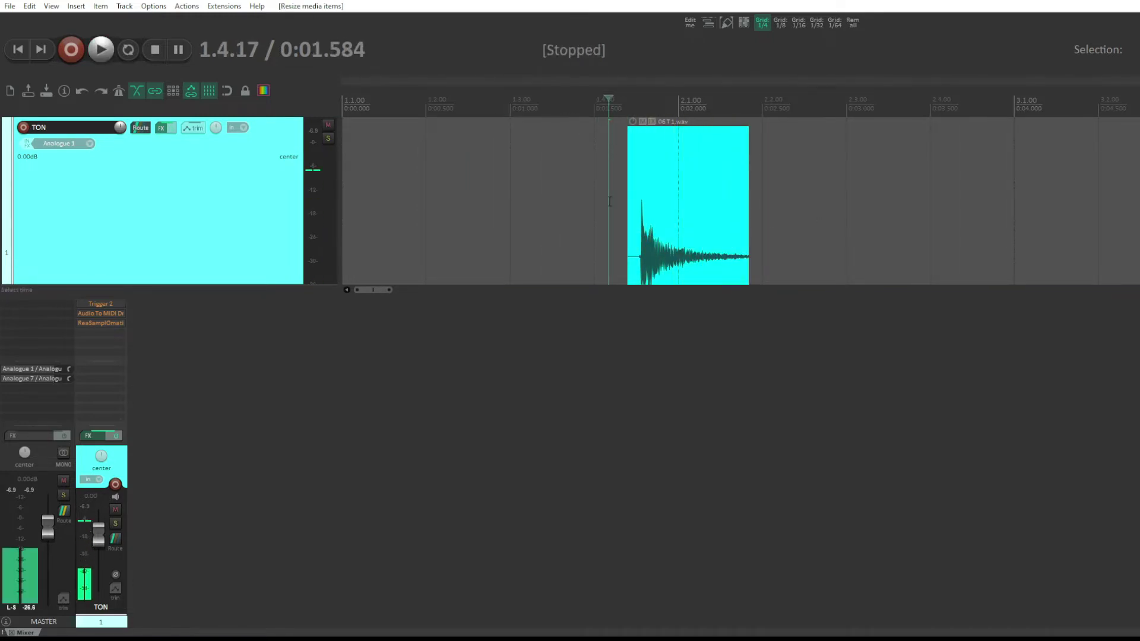
key("space")
key("space")
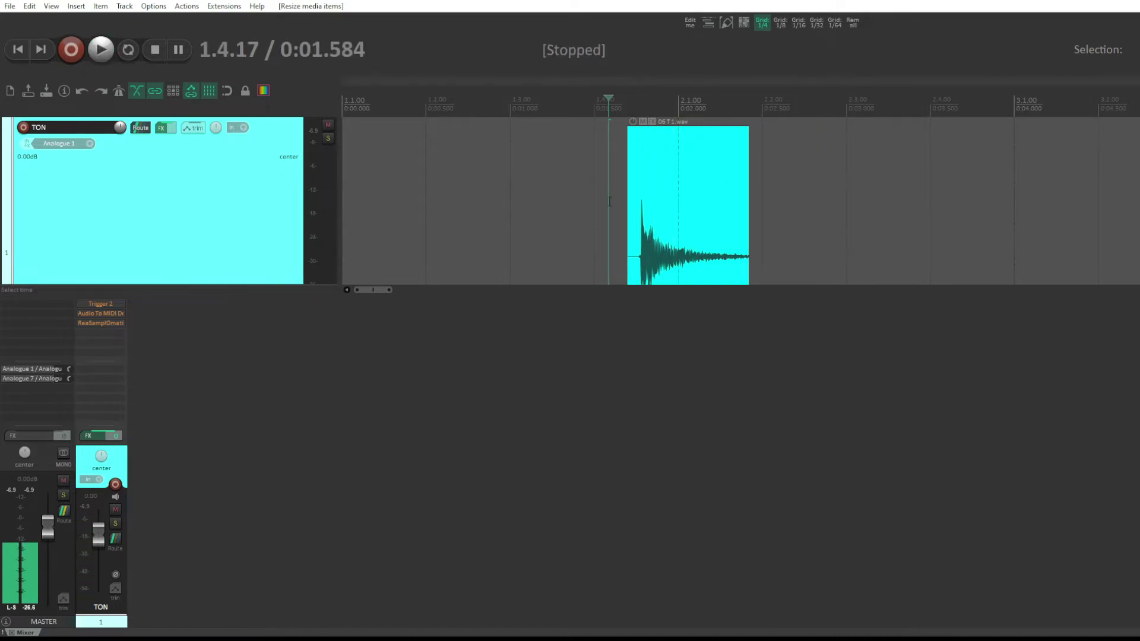
key("space")
key("space")
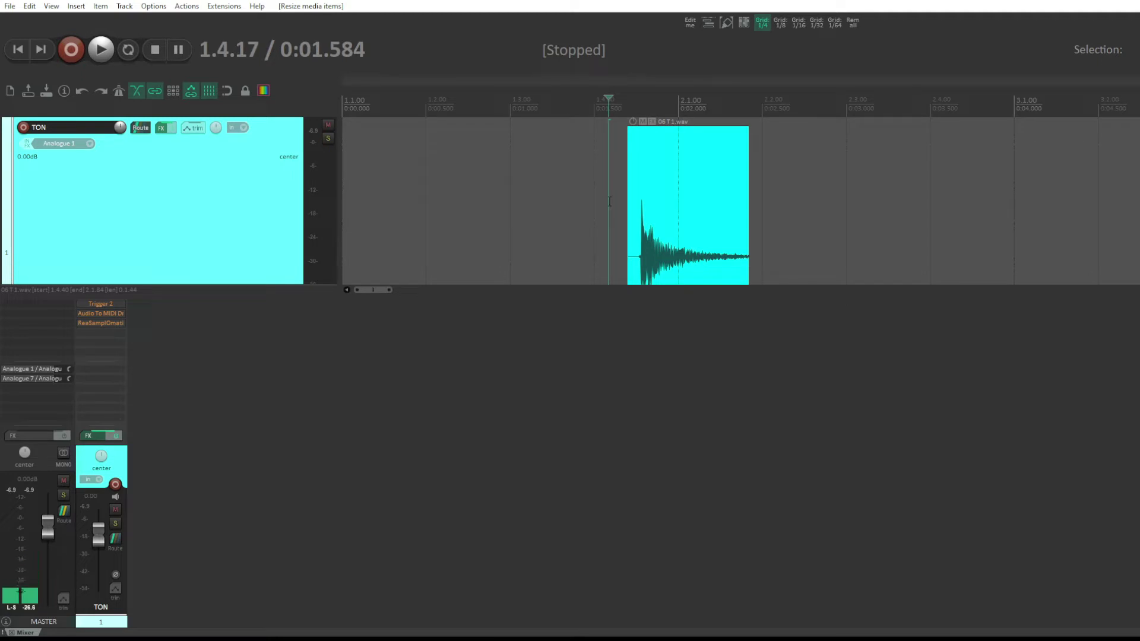
key("space")
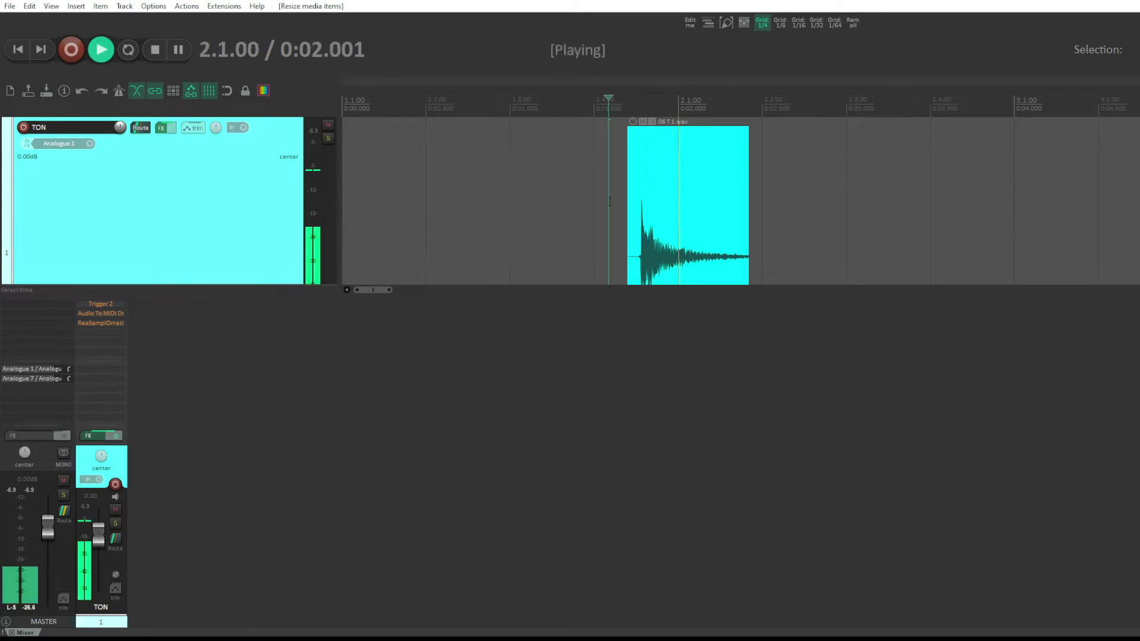
key("space")
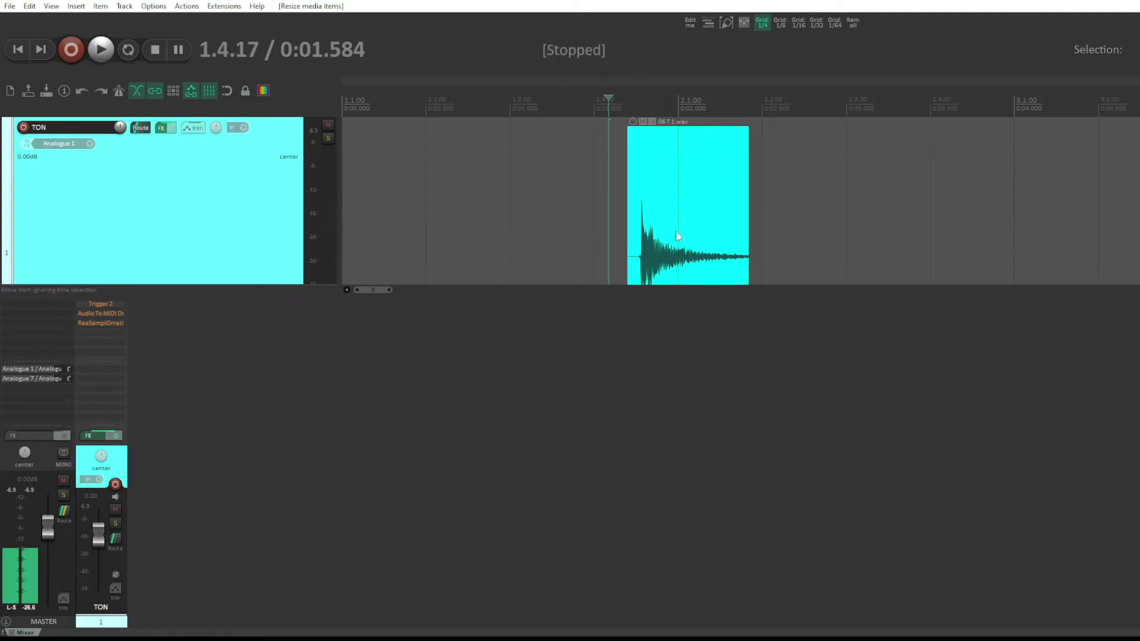
Move the isolated tom hit earlier in the timeline so it starts at about 1.2.44.
scroll(676, 231, "up", 5)
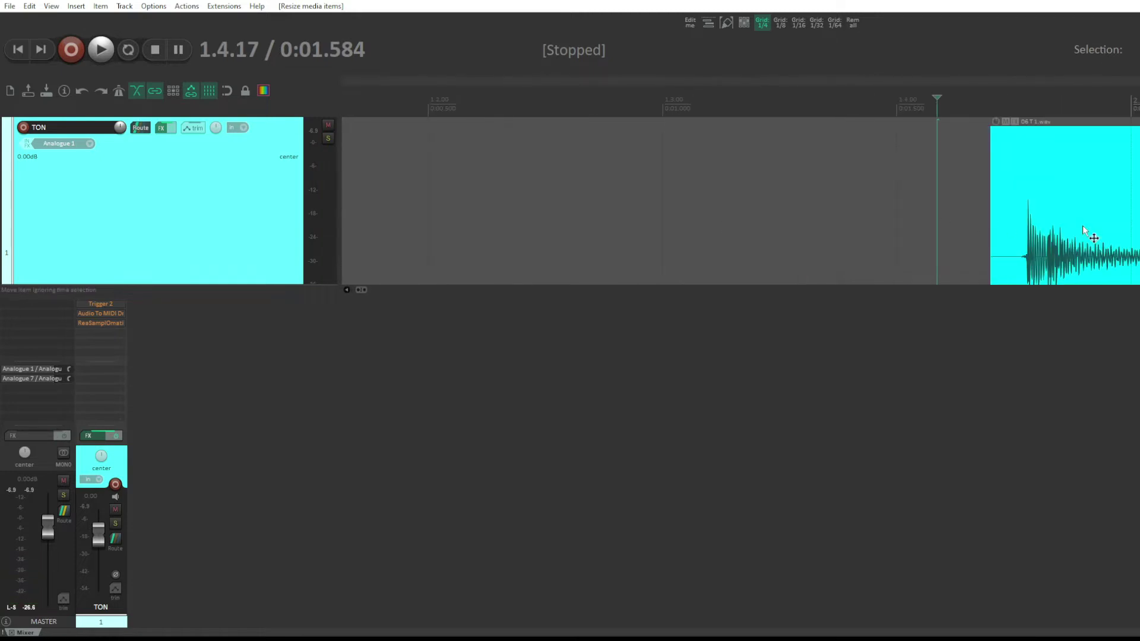
left_click_drag(1020, 223, 559, 223)
scroll(628, 213, "up", 2)
scroll(627, 213, "down", 2)
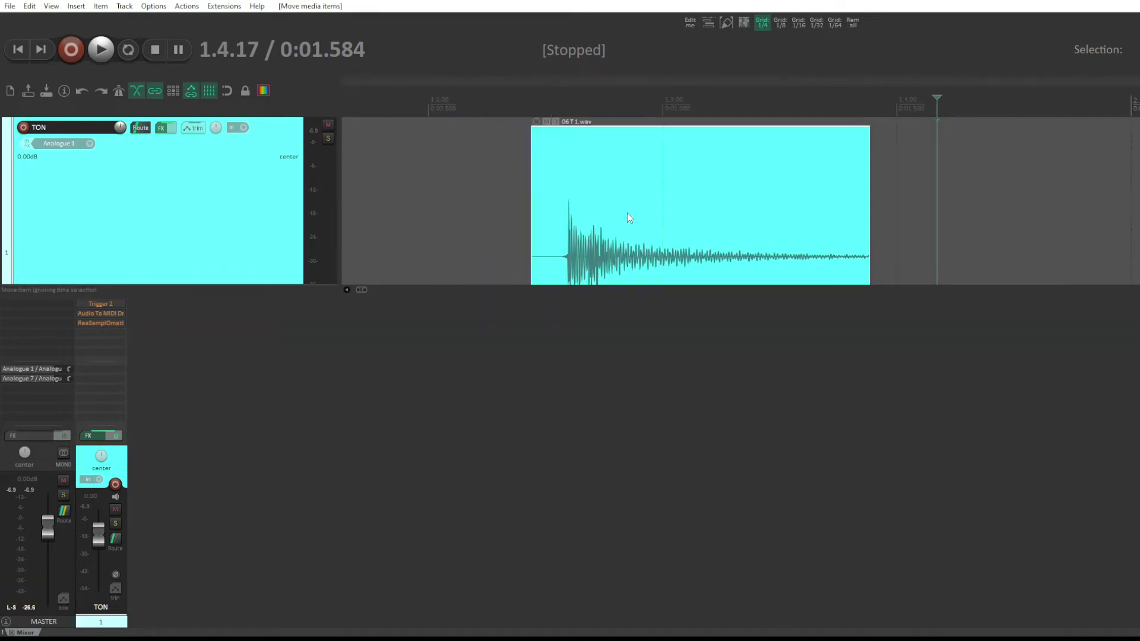
Enable the bypassed Trigger 2 plug-in on the TON track and show its triggering settings.
left_click(100, 303)
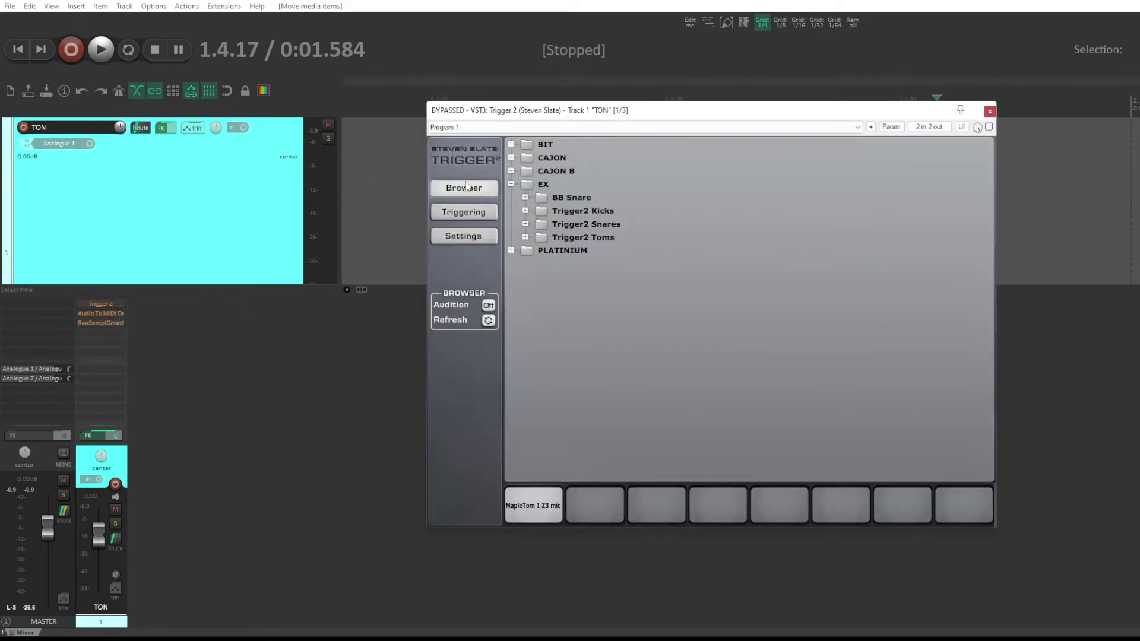
left_click(101, 305, "shift")
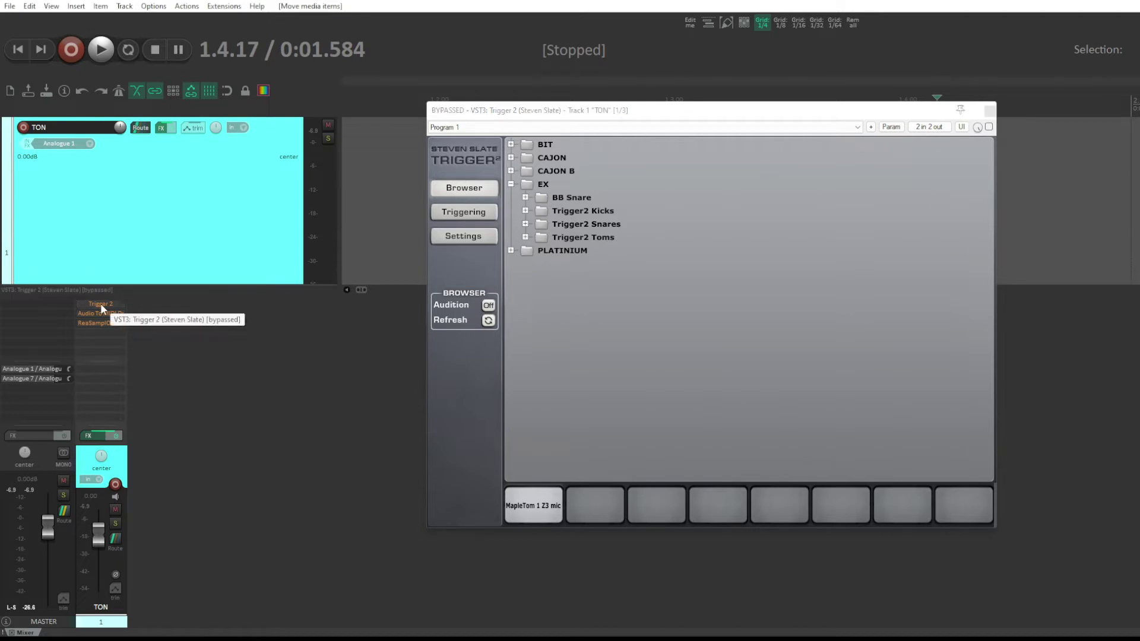
left_click(473, 215)
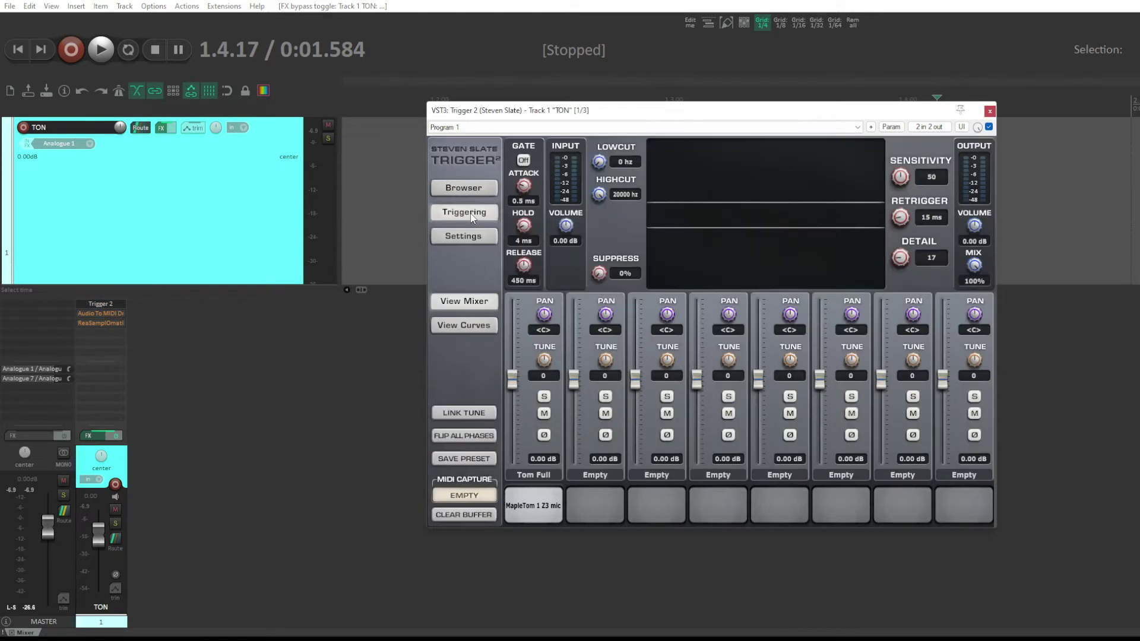
left_click_drag(667, 112, 692, 122)
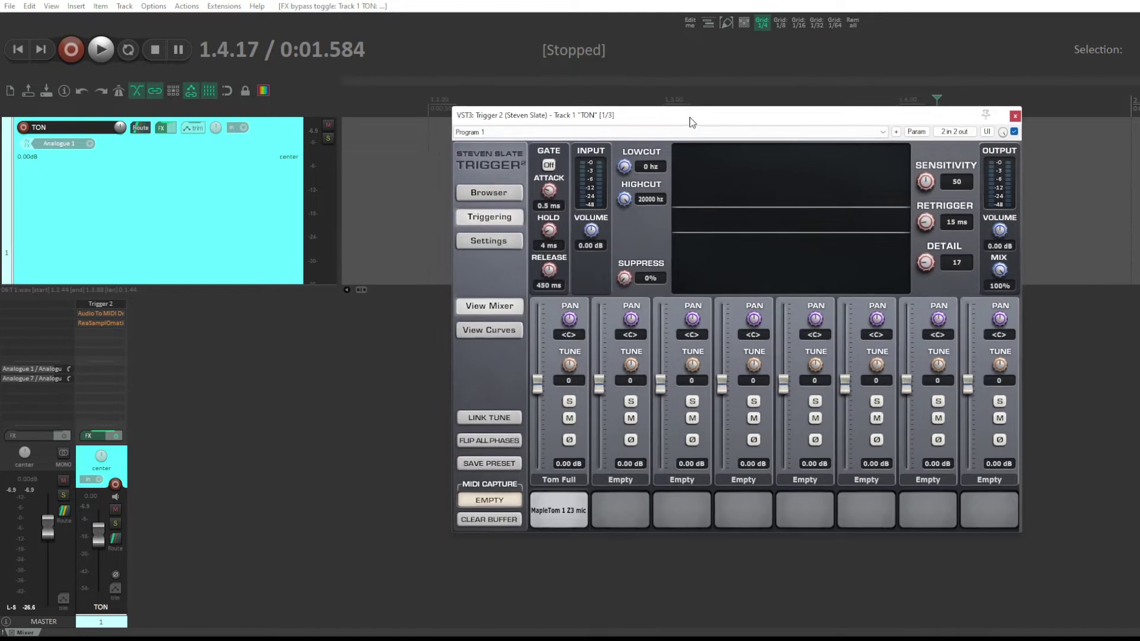
Browse the Maple Tom1 samples under Trigger2 Toms, audition the loaded MapleTom 1 Z3 sample, and close Trigger 2.
left_click(497, 196)
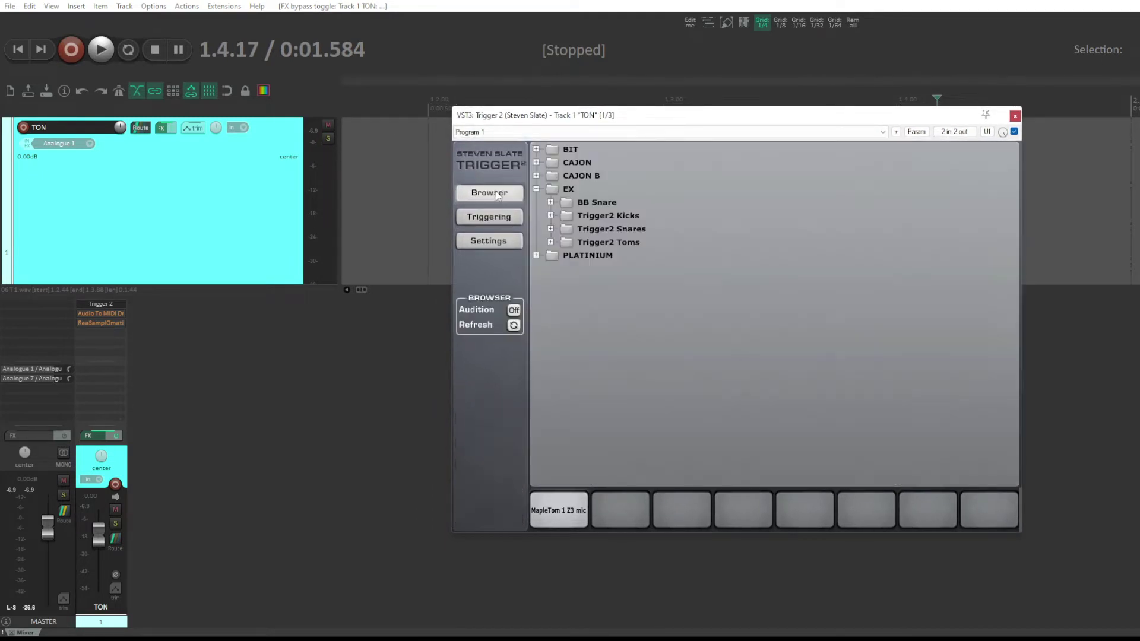
left_click(551, 242)
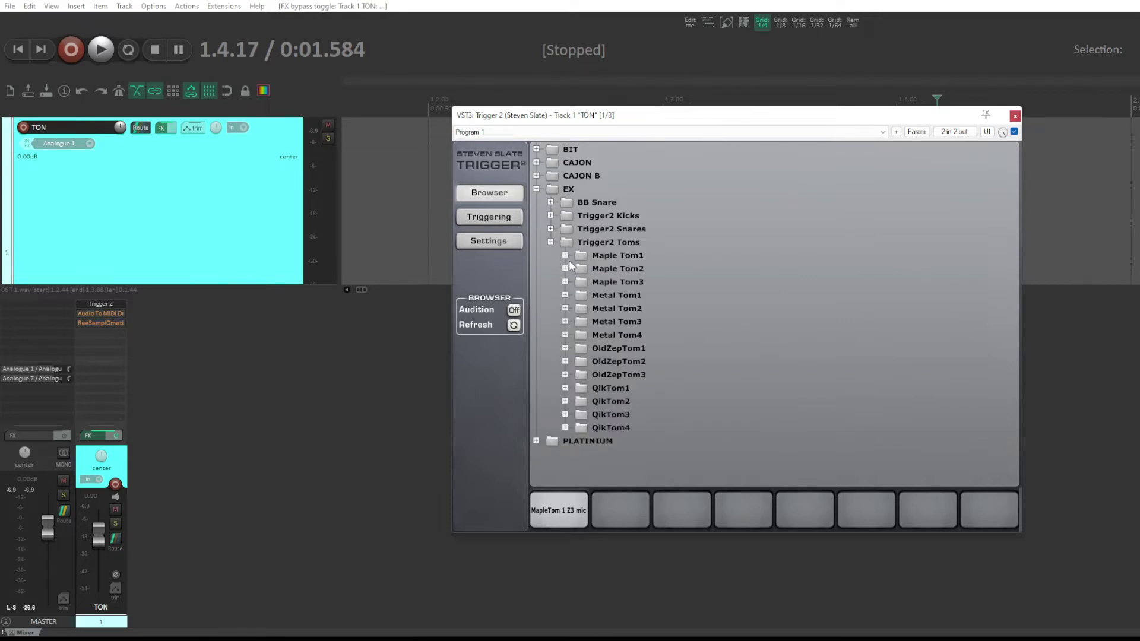
left_click(565, 256)
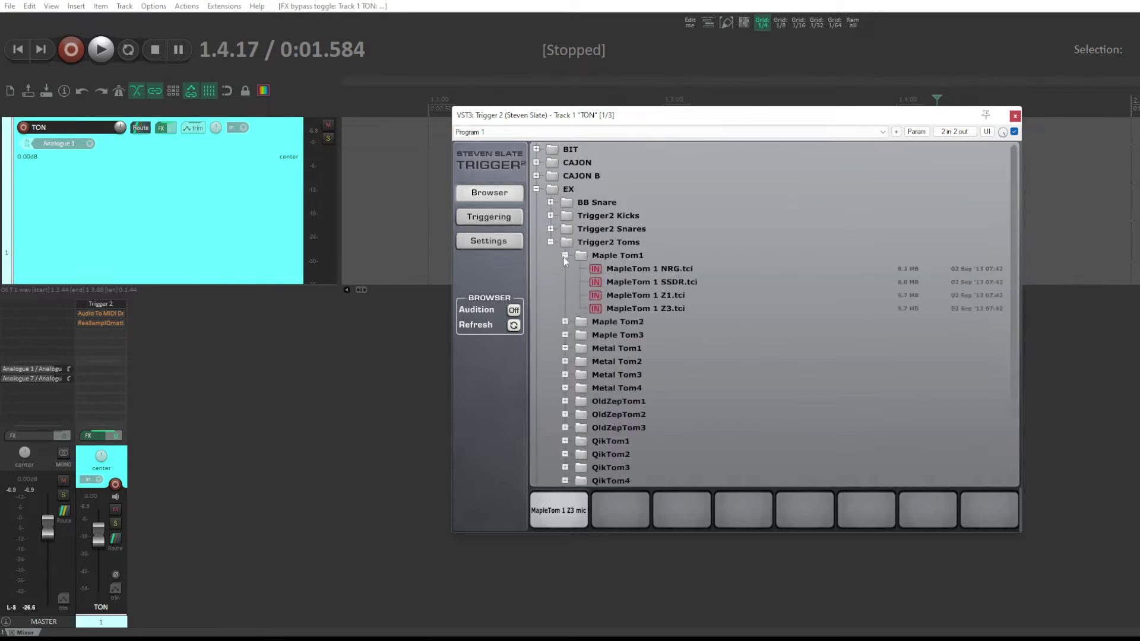
left_click(572, 507)
left_click(573, 506)
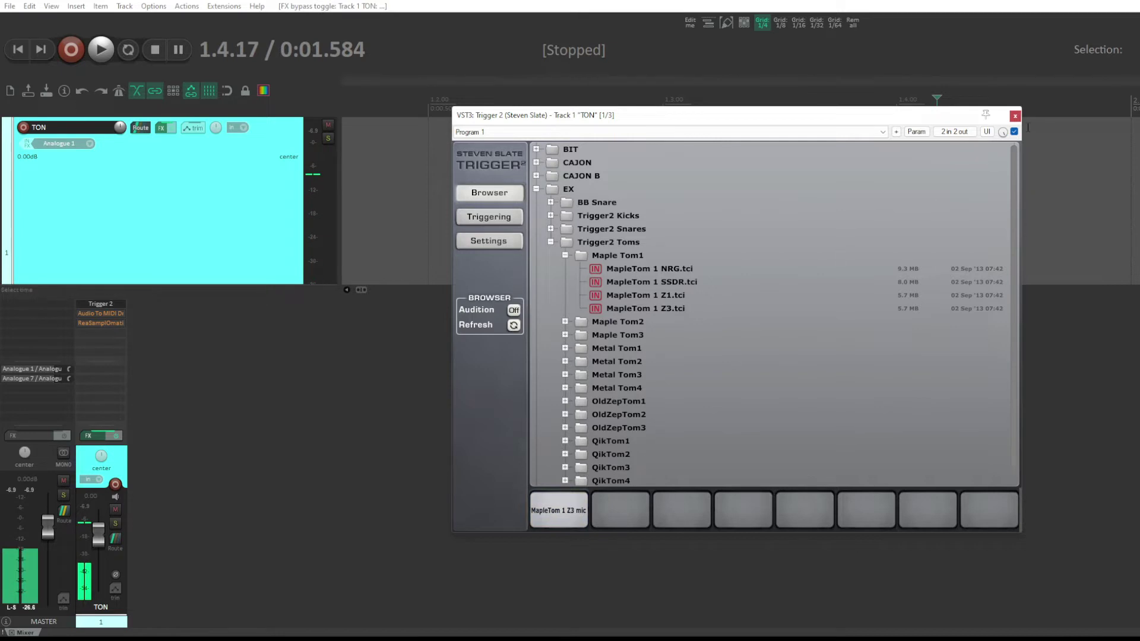
left_click(1015, 115)
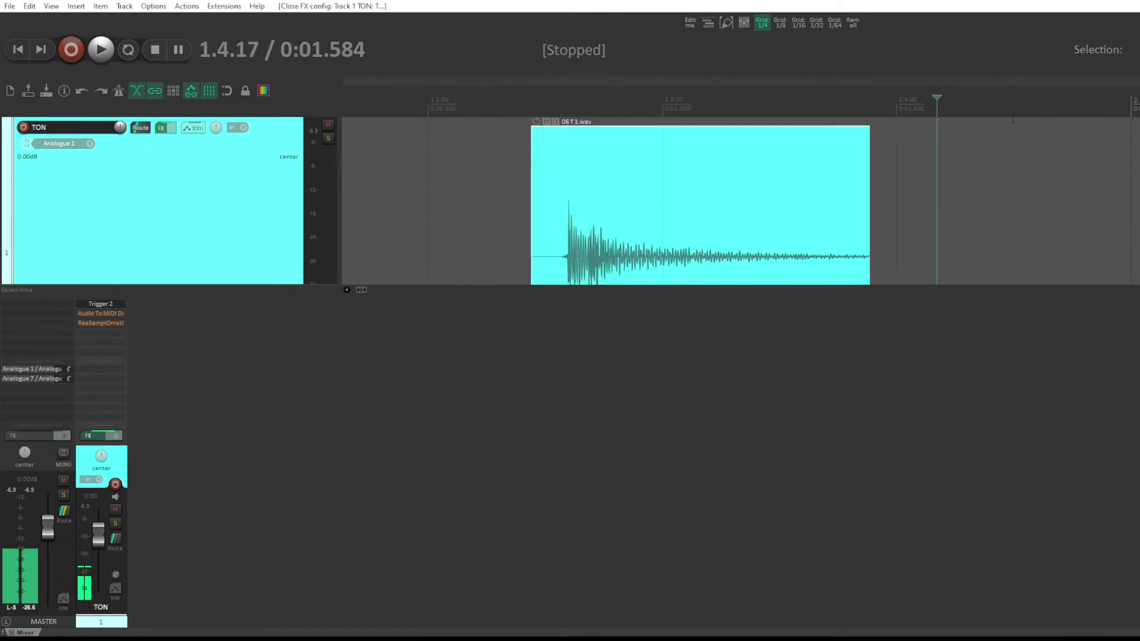
Place the play cursor before the tom hit and reopen Trigger 2's triggering settings beside the waveform.
left_click(498, 190)
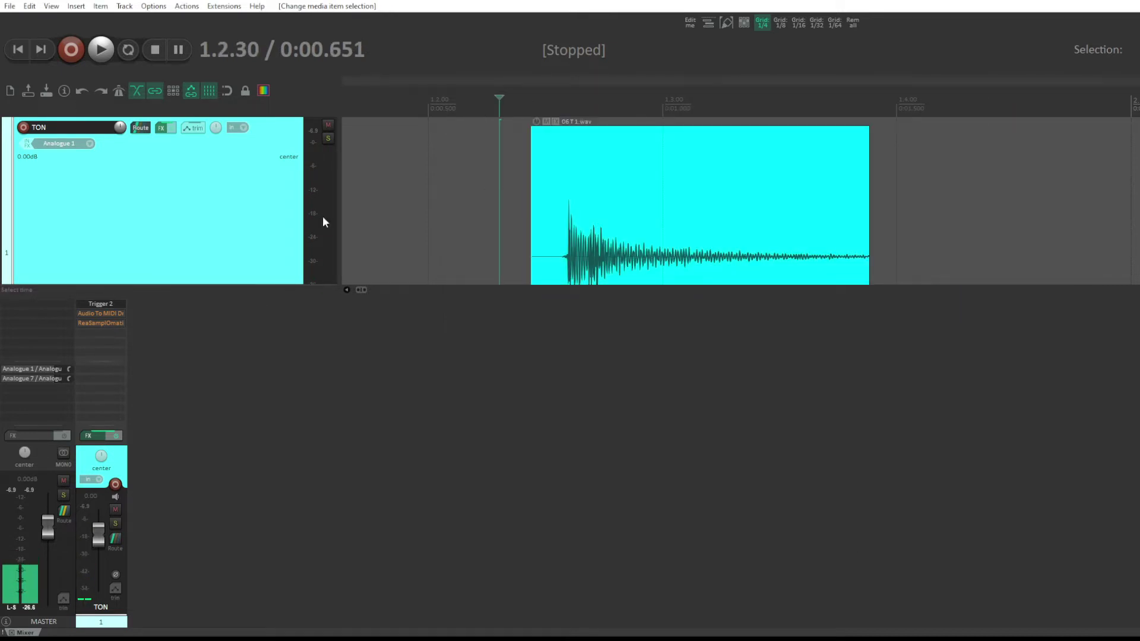
left_click(487, 189)
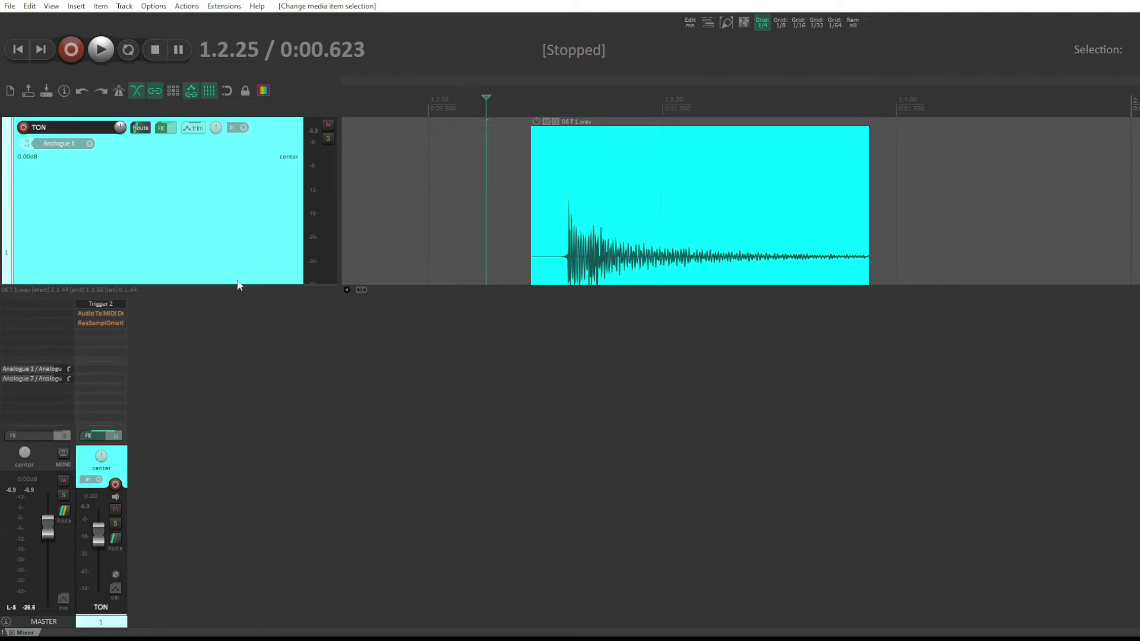
left_click(101, 304)
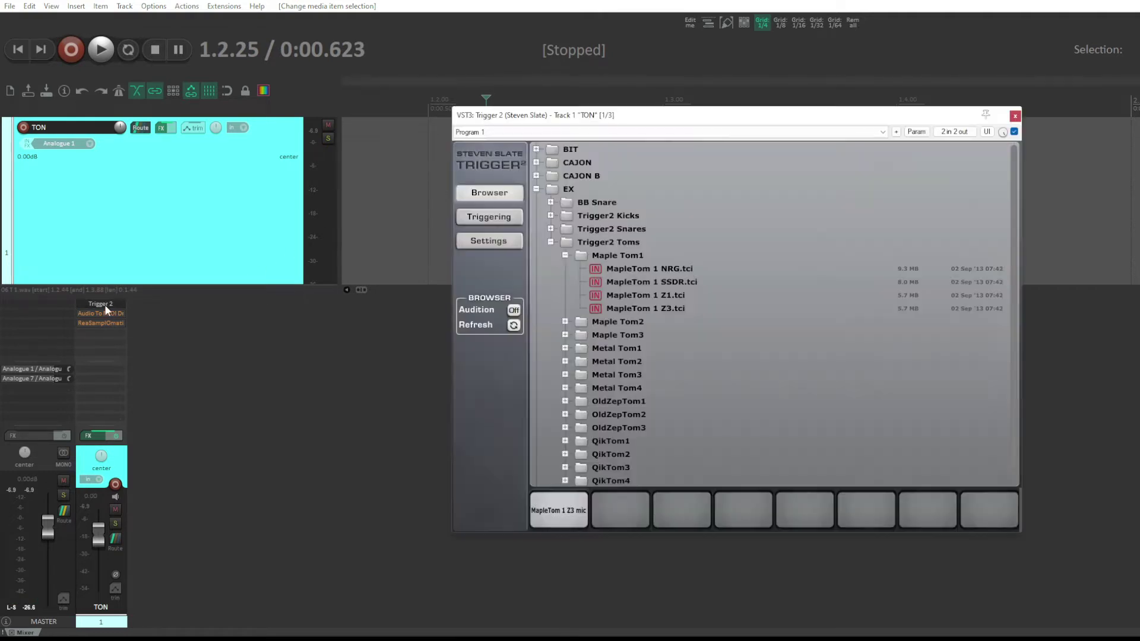
left_click(515, 189)
left_click_drag(626, 113, 1094, 101)
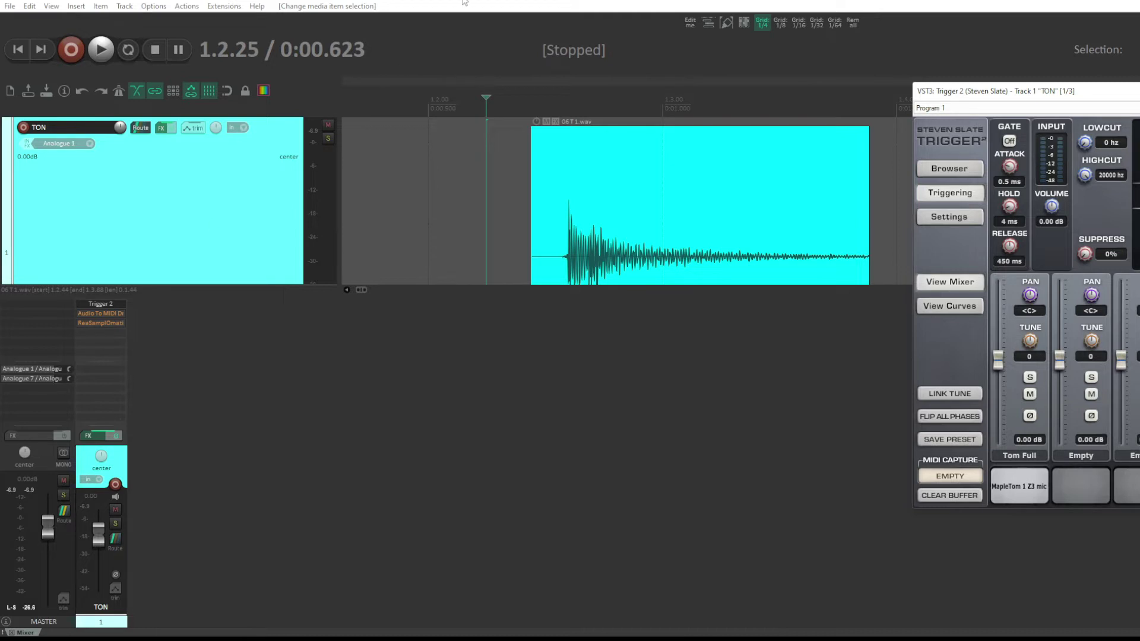
Play the tom hit repeatedly through Trigger 2 to check how it triggers the sample.
left_click(472, 189)
key("space")
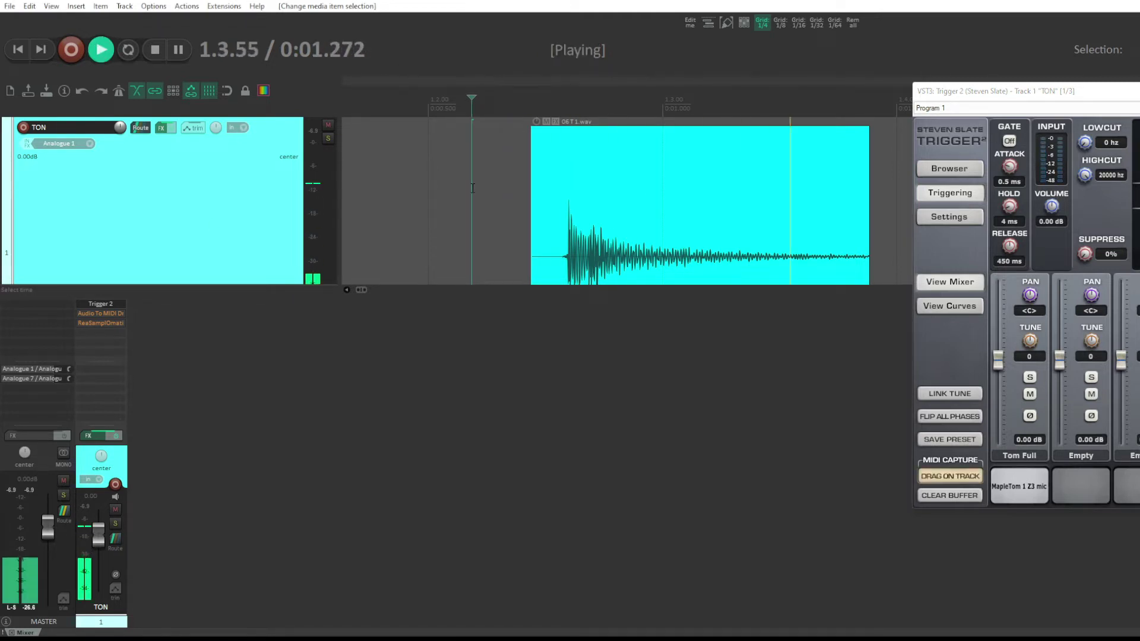
key("space")
key("space")
key("space")
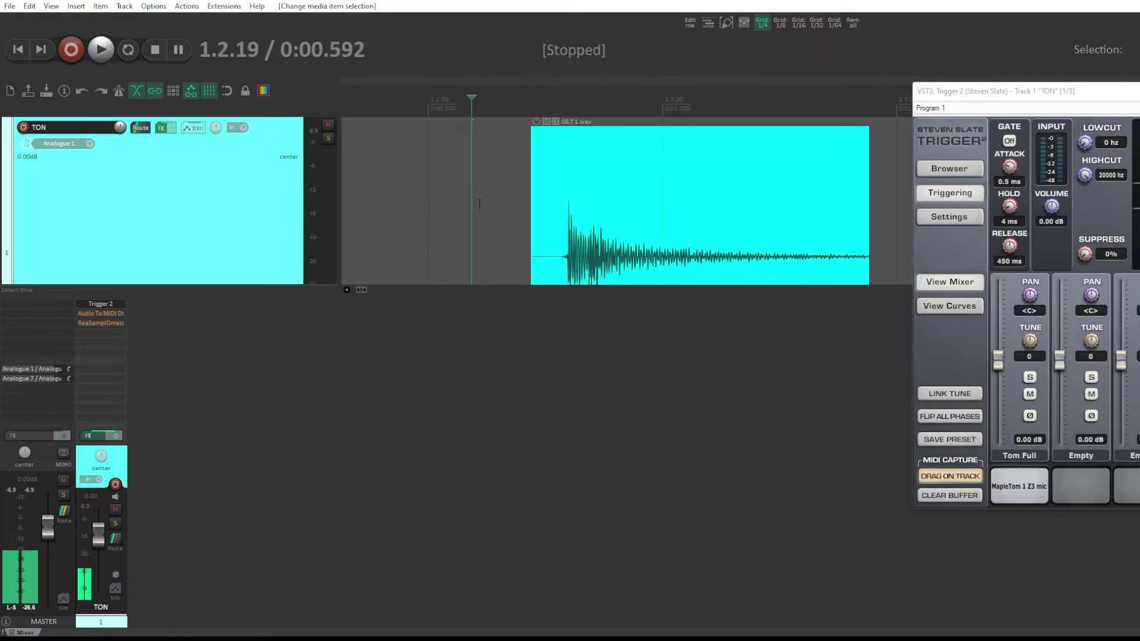
key("space")
key("space")
key("space")
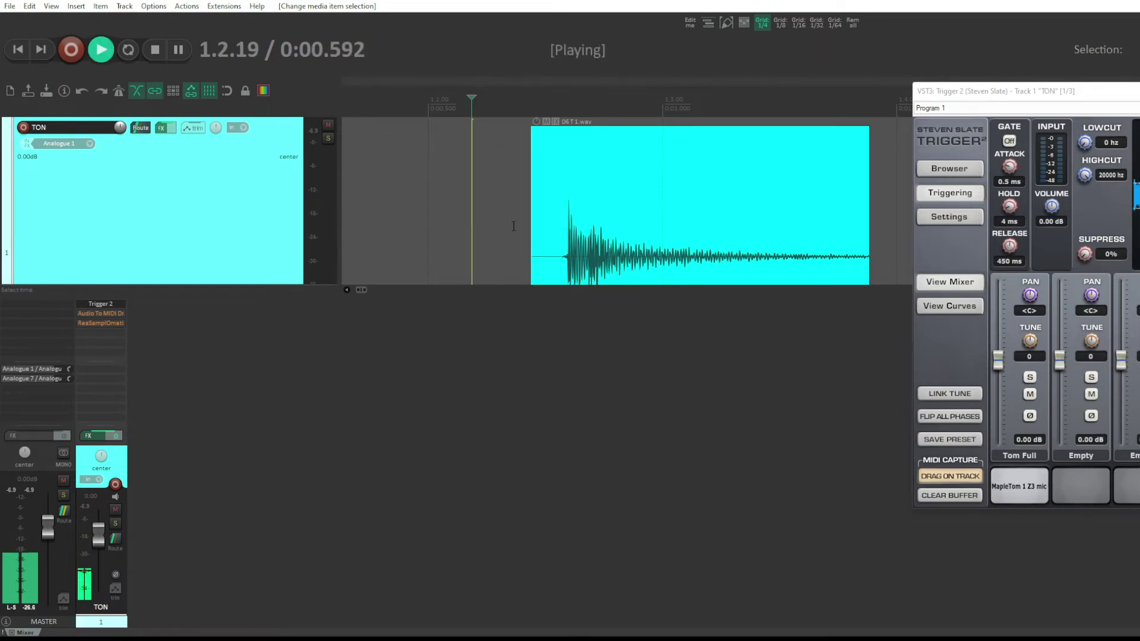
key("space")
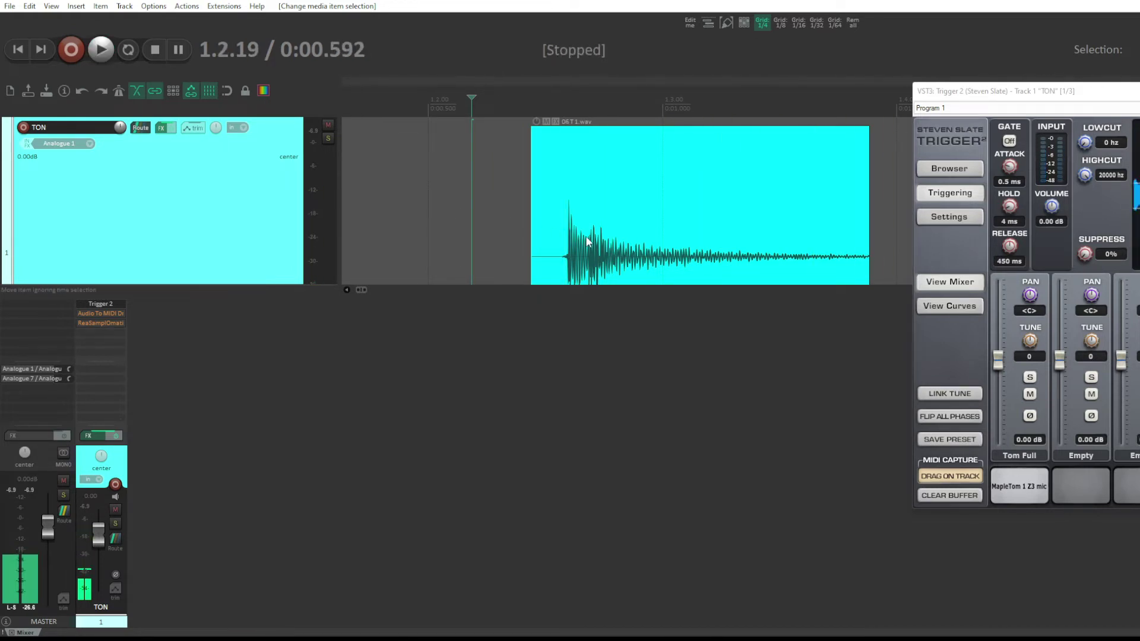
Split the tom hit at 1.2.67, raise the second part's item volume by about 4 dB, and play the result.
left_click(588, 241)
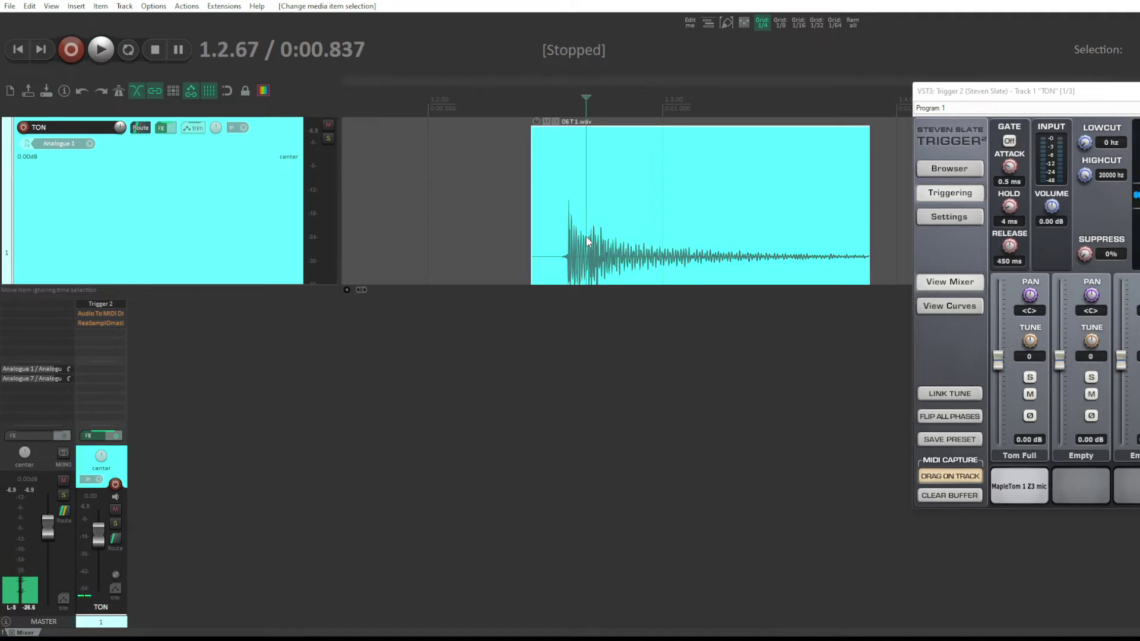
key("s")
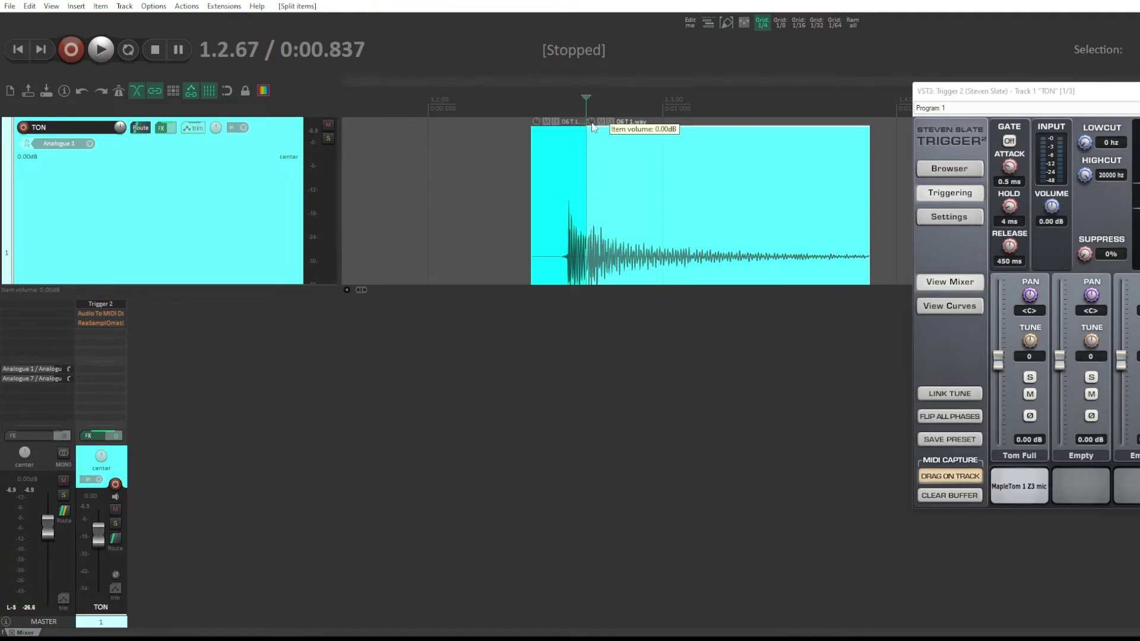
left_click_drag(589, 125, 593, 100)
left_click(483, 184)
key("space")
key("space")
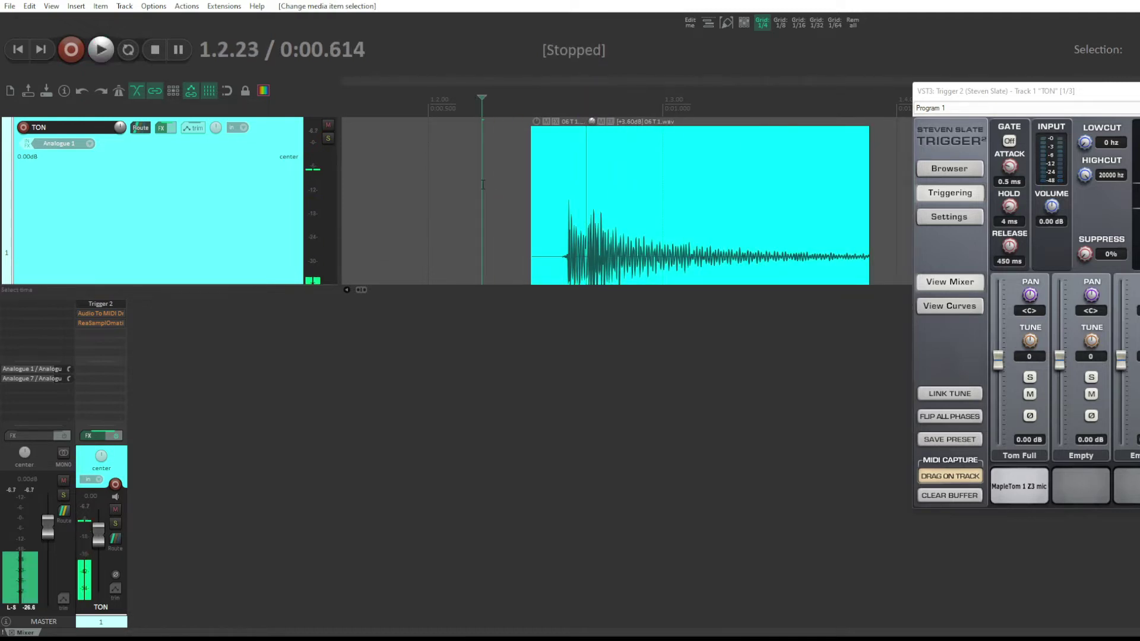
Play the split tom hit with its louder second part repeatedly to hear how Trigger 2 responds.
key("space")
key("space")
key("space")
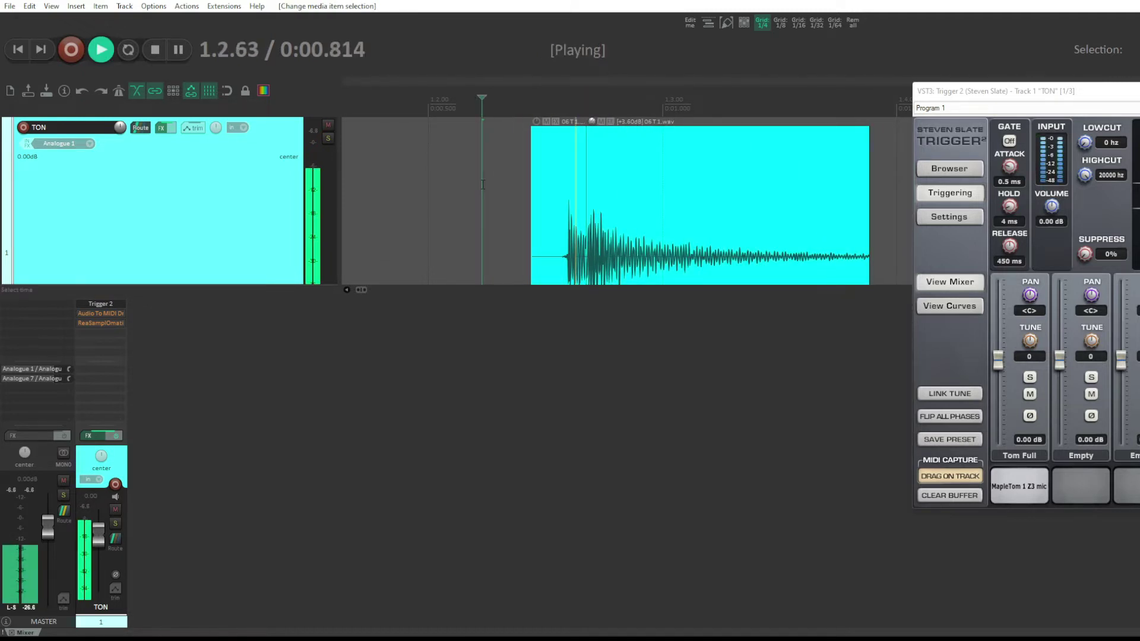
key("space")
key("space")
key("space")
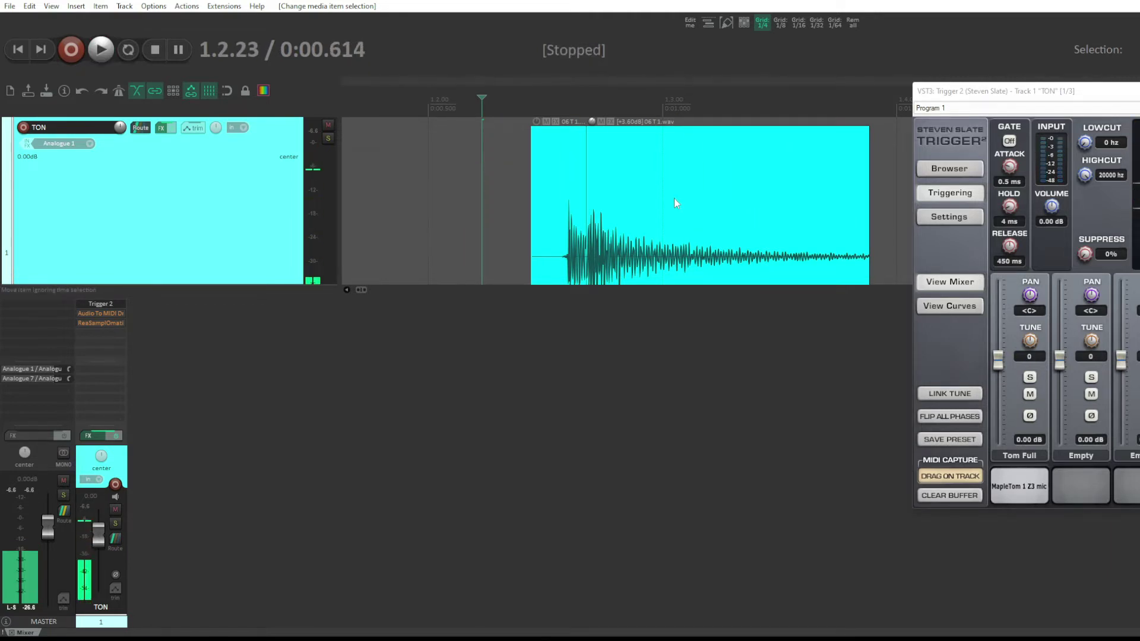
Undo the split and volume boost on the tom hit, and play the restored item through Trigger 2.
key("s")
key("ctrl+z")
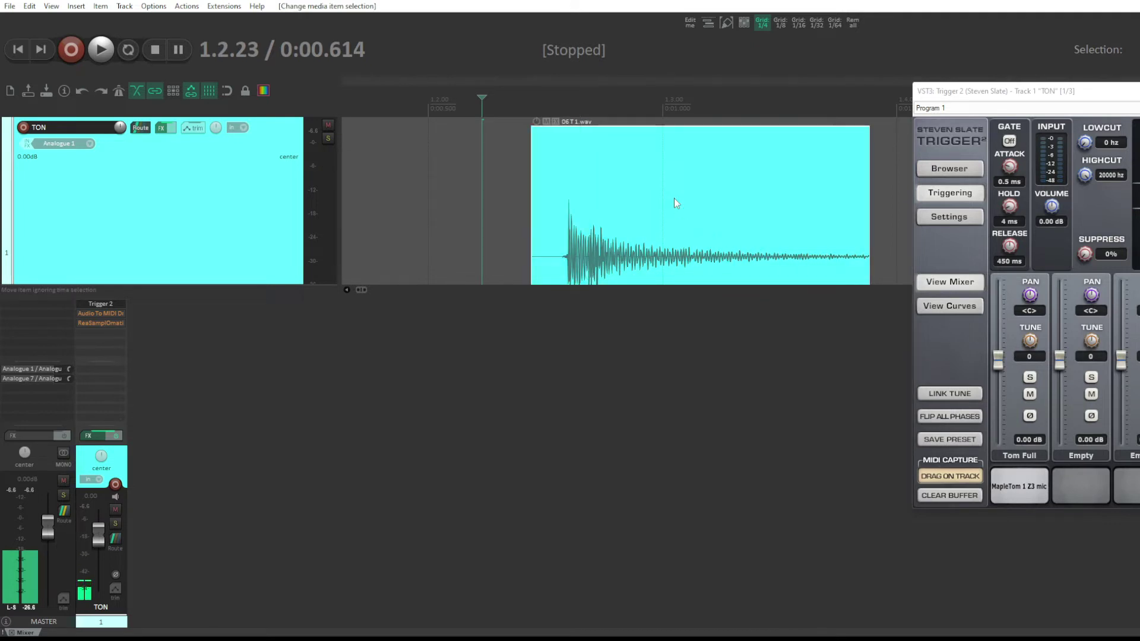
key("space")
key("space")
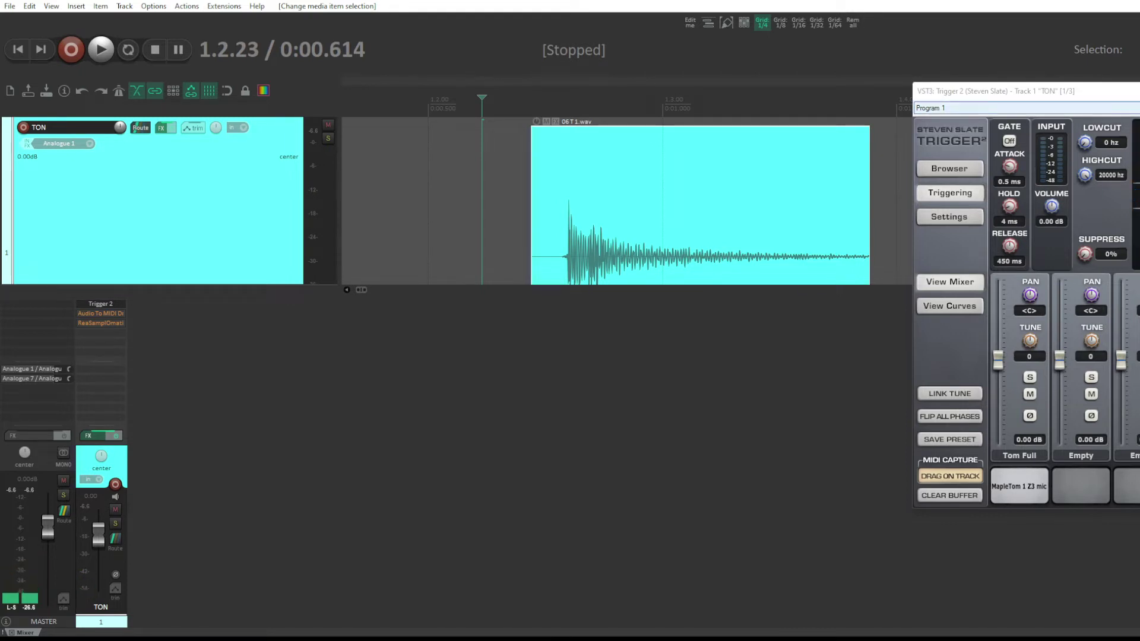
Remove Trigger 2 from the TON track and open the Audio To MIDI Drum Trigger's settings over the arrangement.
left_click(1136, 91)
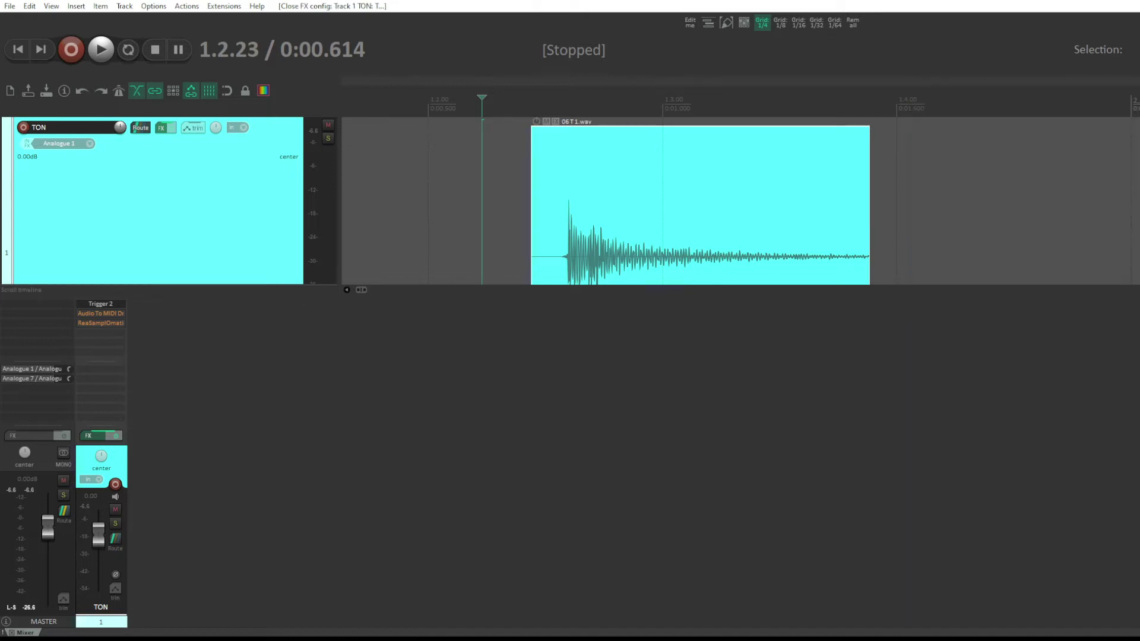
left_click(108, 303, "shift")
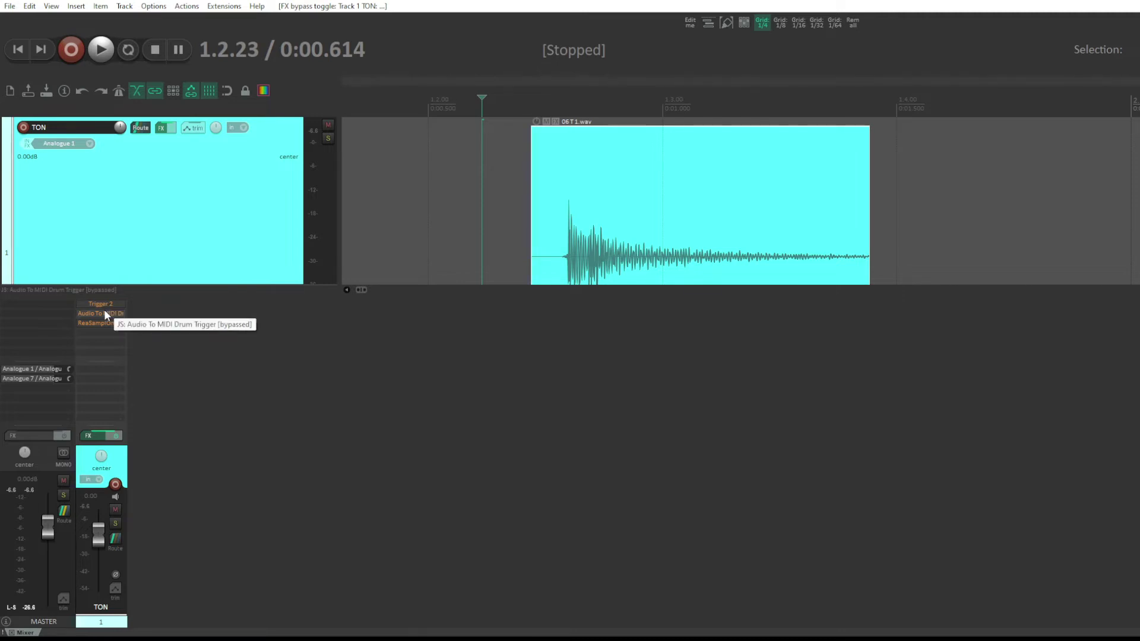
left_click(105, 310)
left_click_drag(440, 50, 574, 142)
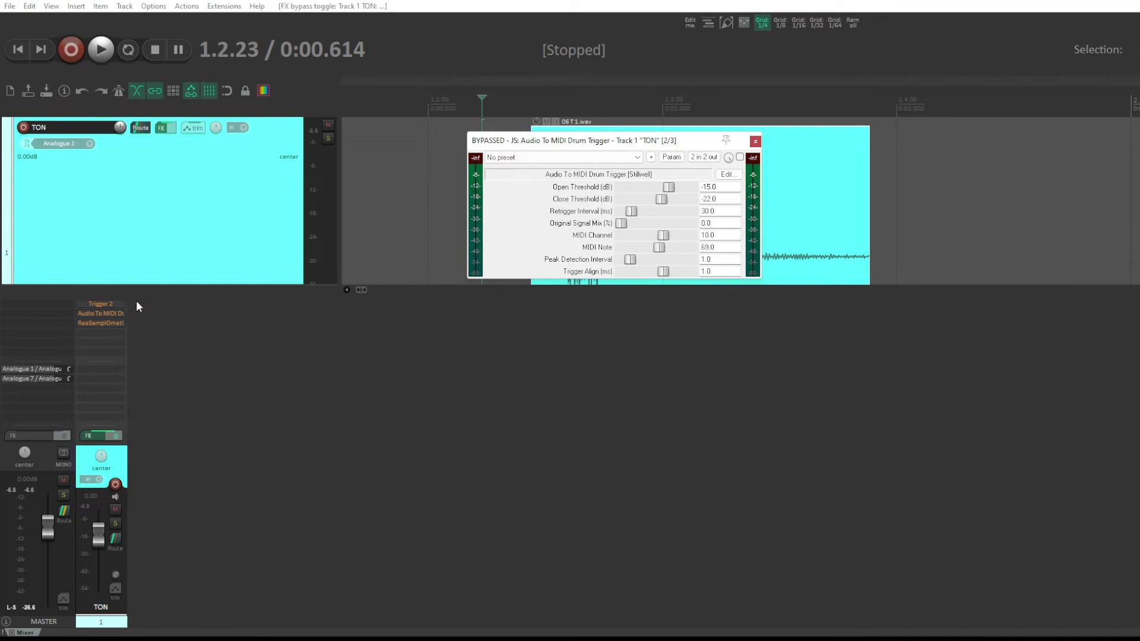
left_click(103, 304, "alt")
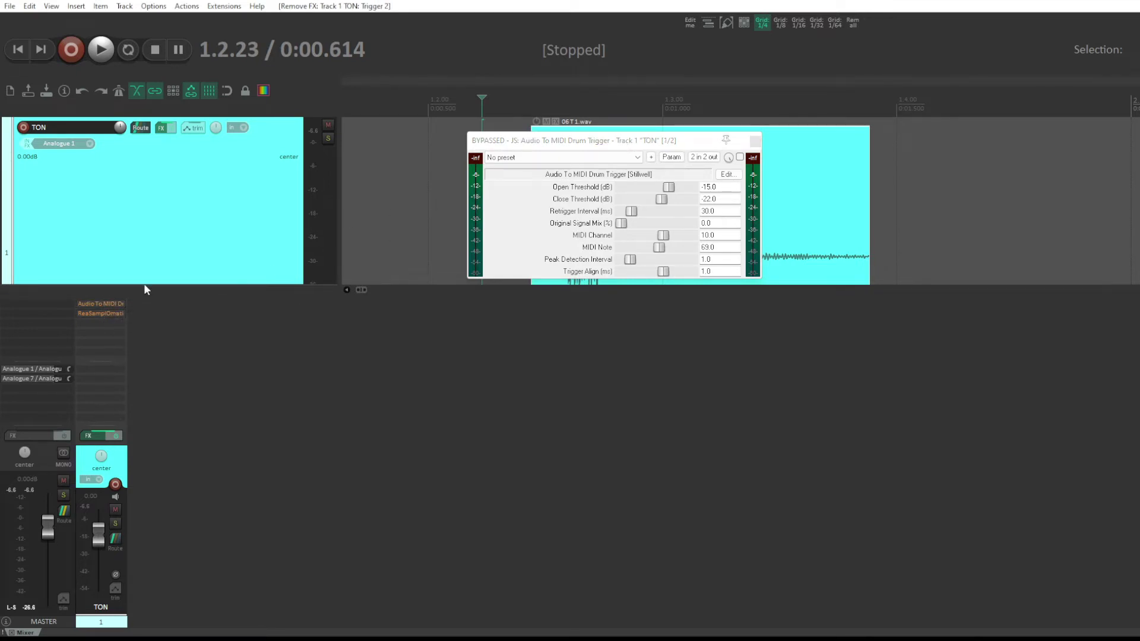
Enable the Audio To MIDI Drum Trigger and ReaSamplOmatic5000 on the TON track, with the sampler's settings open below the trigger's.
left_click(116, 303, "shift")
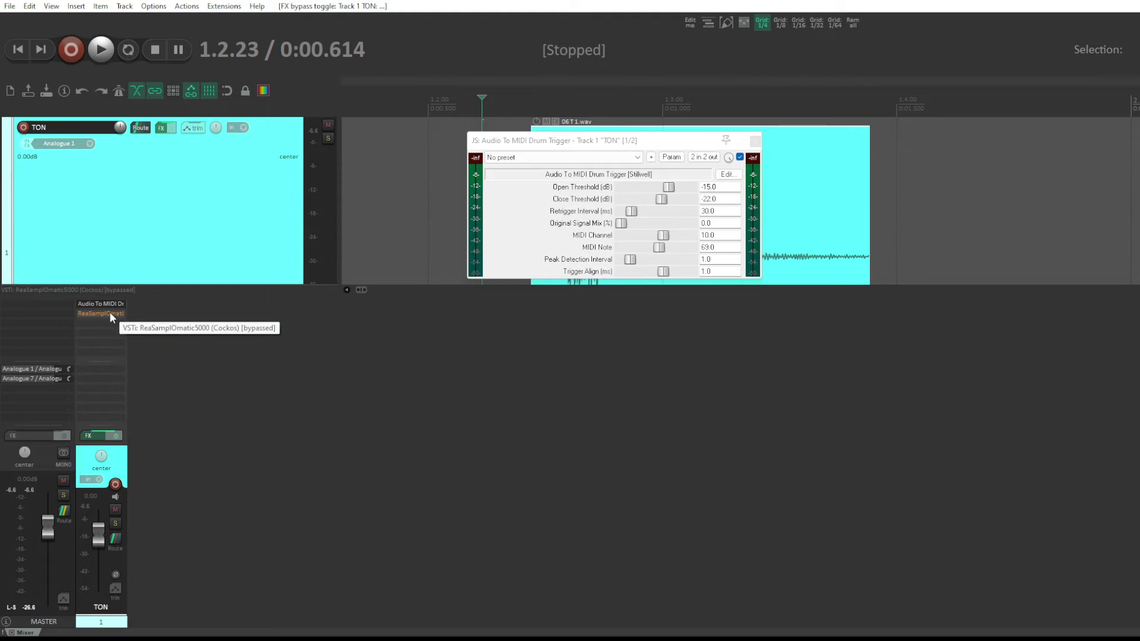
left_click(109, 312)
left_click_drag(322, 146, 420, 146)
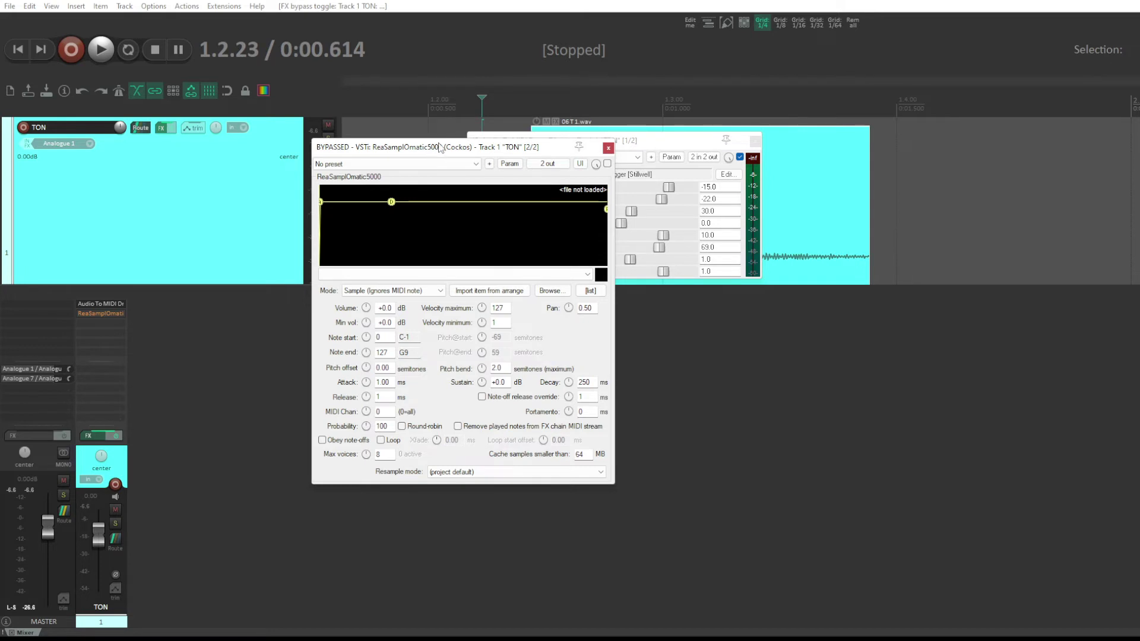
left_click_drag(439, 148, 594, 300)
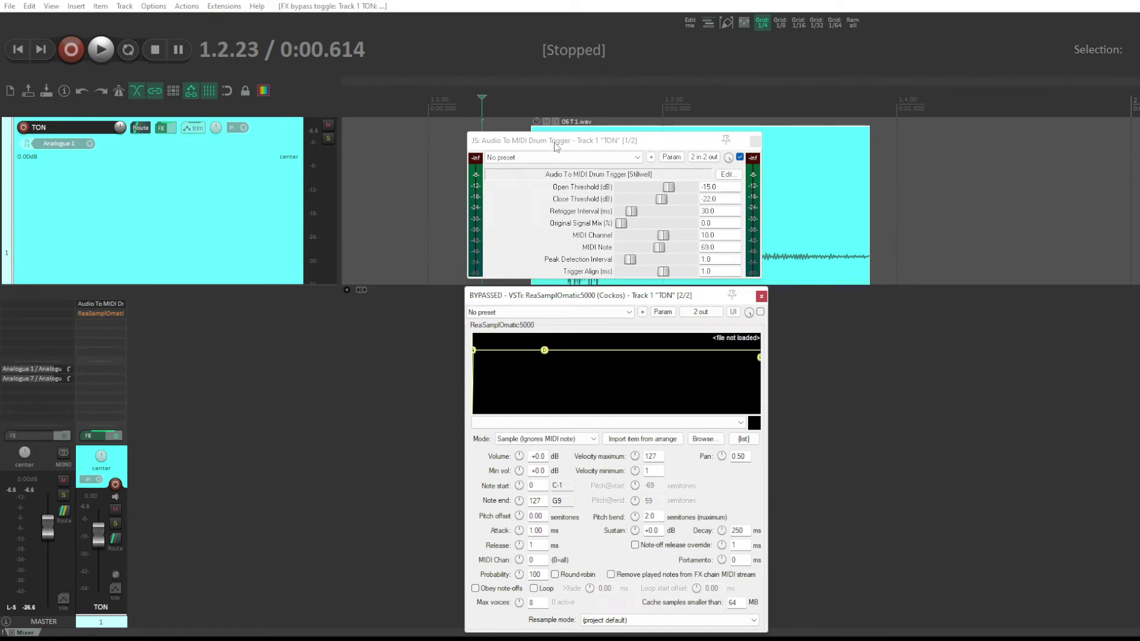
left_click_drag(593, 300, 597, 300)
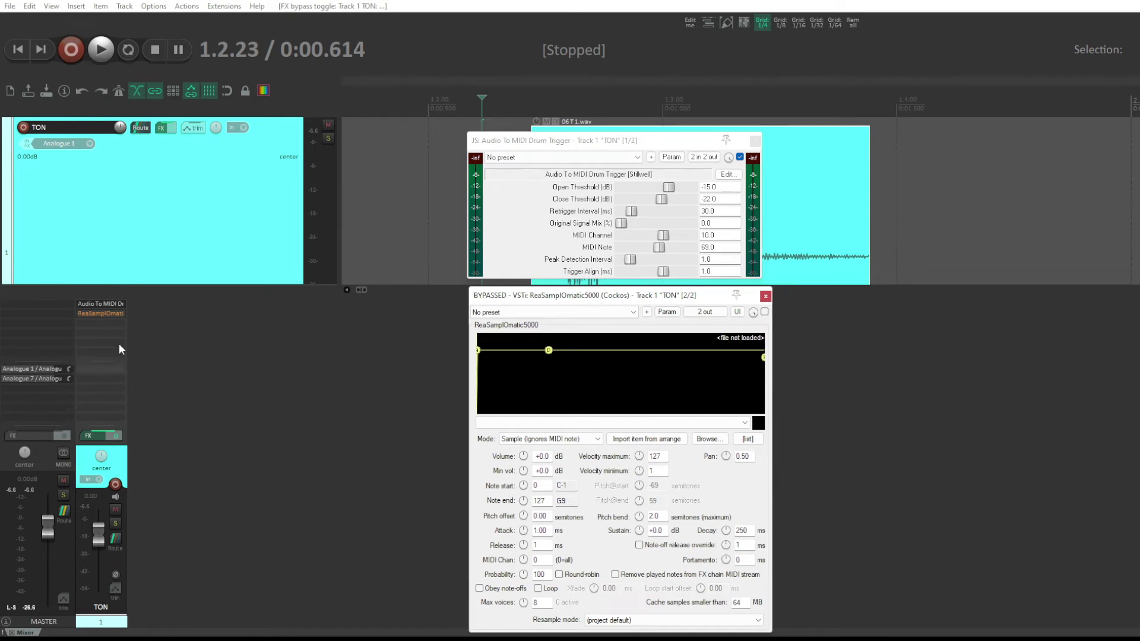
left_click(112, 311, "shift")
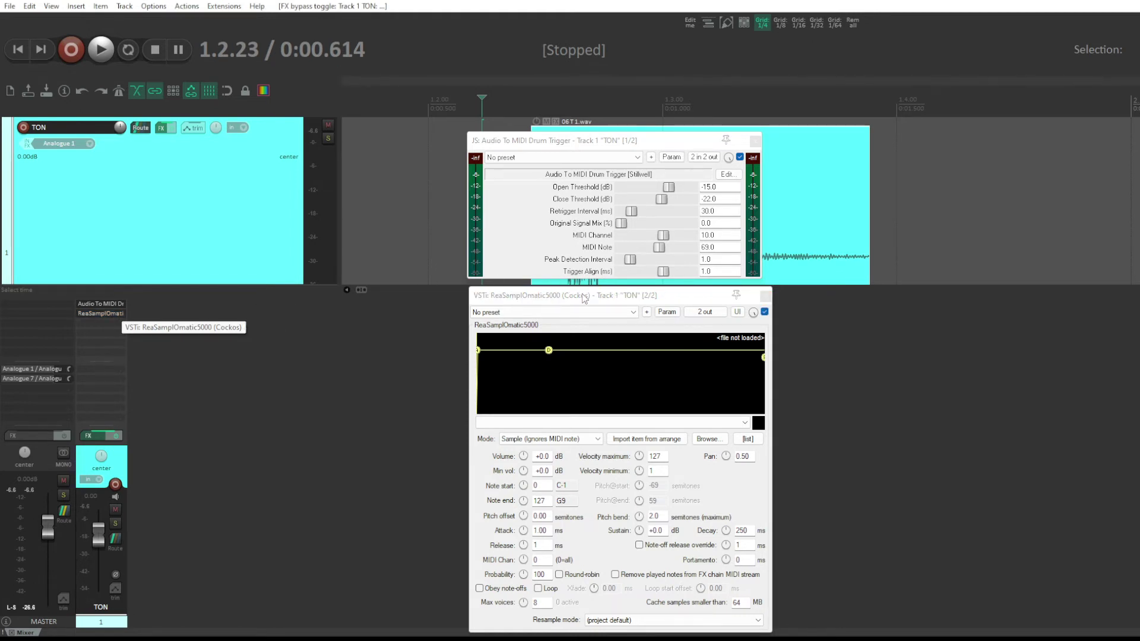
Arrange the two plugin windows clear of the tom items and place the play cursor at 1.1.38, before the first hit.
left_click_drag(584, 298, 901, 193)
left_click_drag(666, 143, 502, 315)
left_click_drag(936, 193, 818, 243)
scroll(1112, 155, "down", 2)
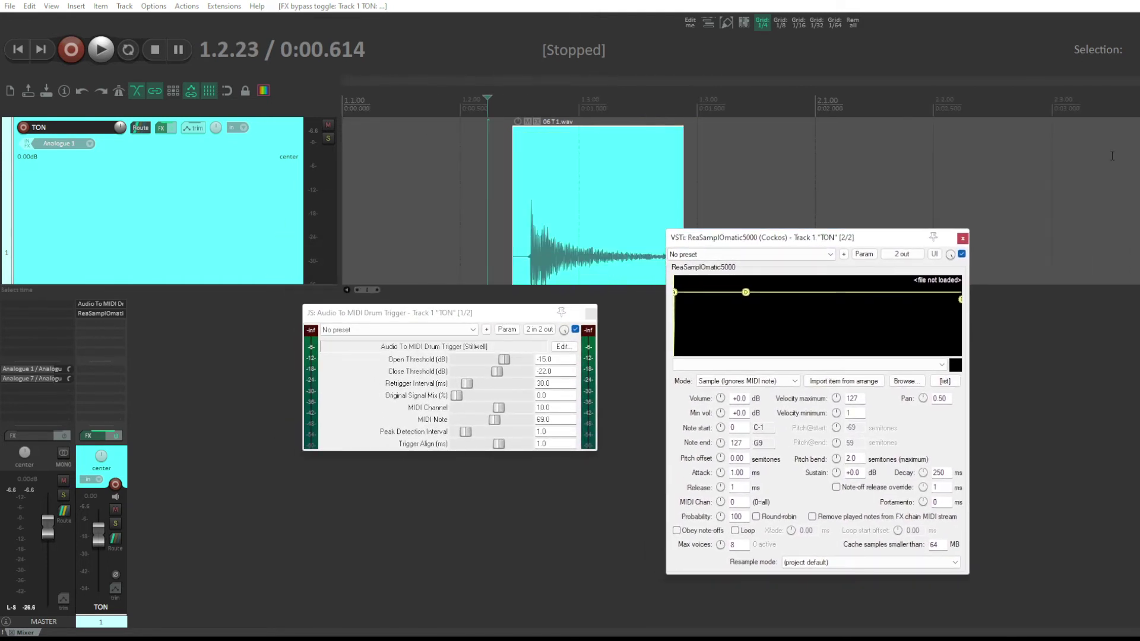
scroll(1113, 156, "down", 3)
left_click_drag(779, 190, 510, 190)
left_click(360, 189)
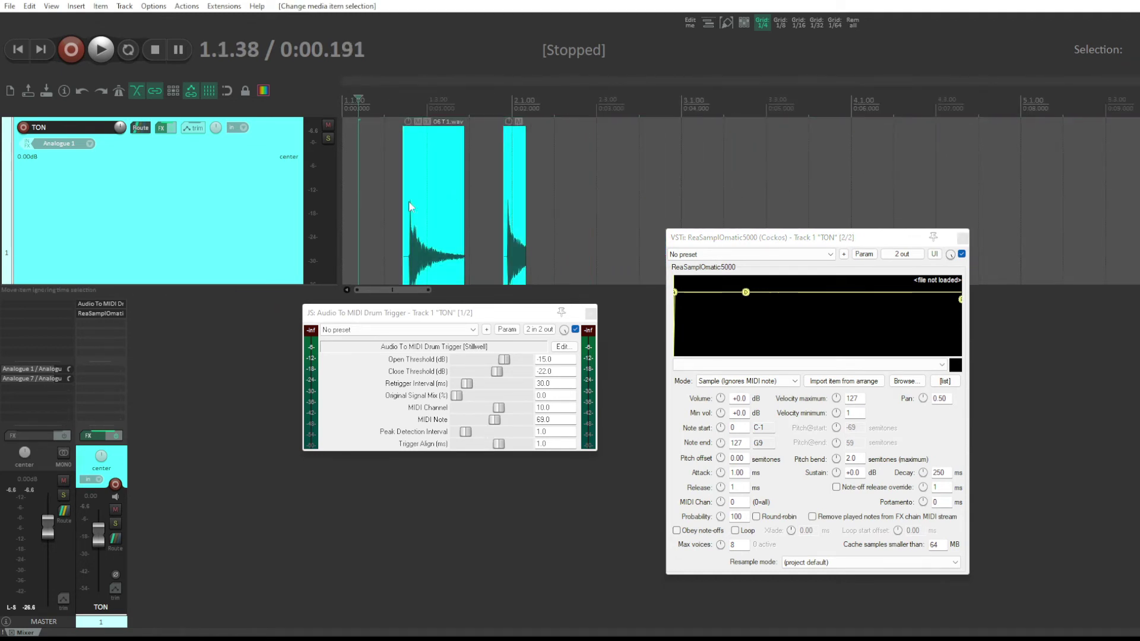
left_click_drag(515, 314, 506, 314)
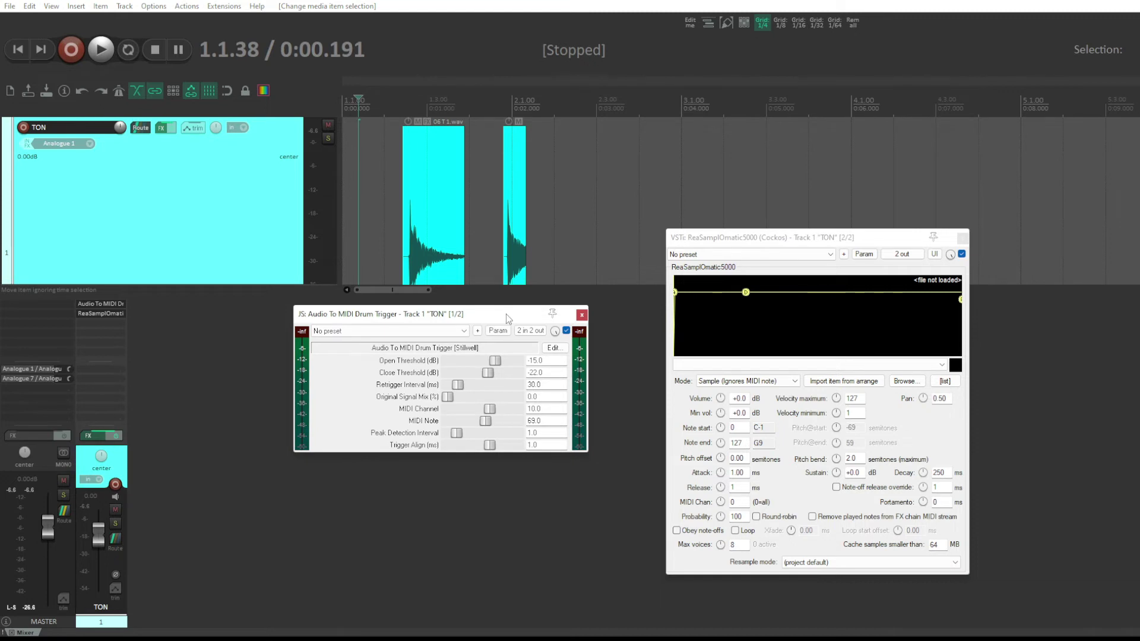
left_click_drag(893, 240, 882, 241)
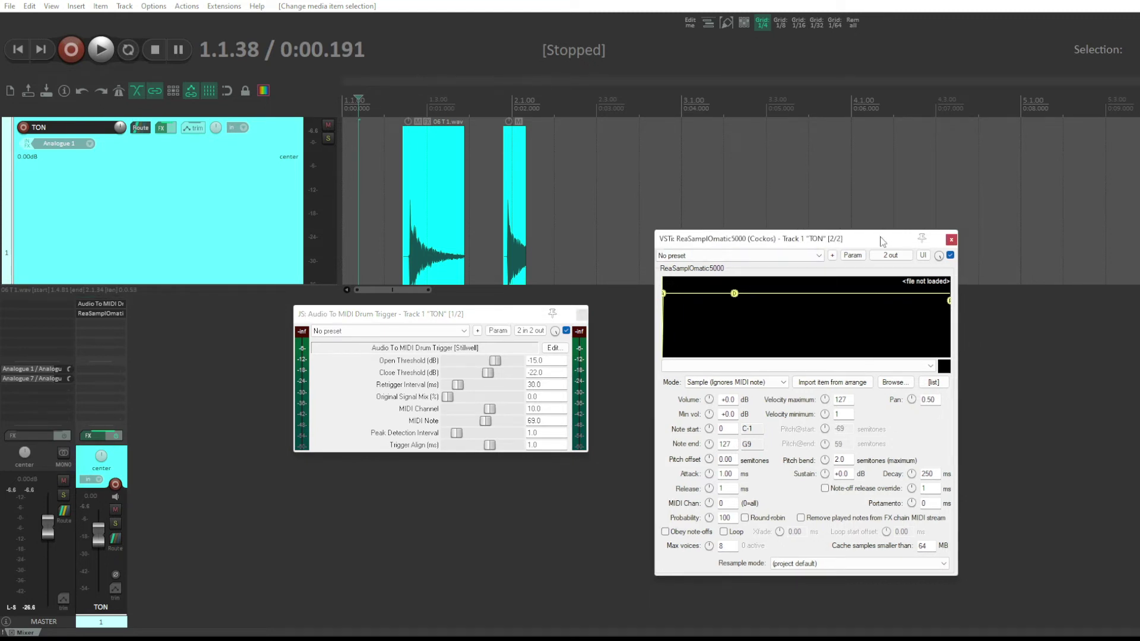
Load the TOM 1 sample from the Adctive Druns 2 folder inside Smplers bateria into ReaSamplOmatic5000.
left_click(894, 383)
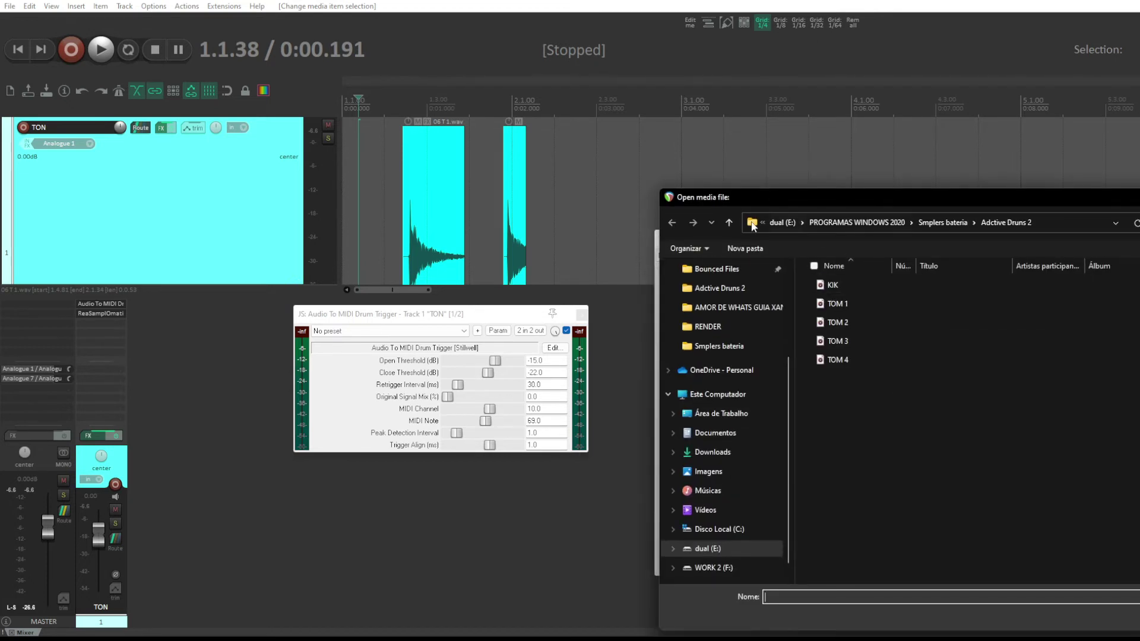
left_click(728, 222)
left_click(729, 223)
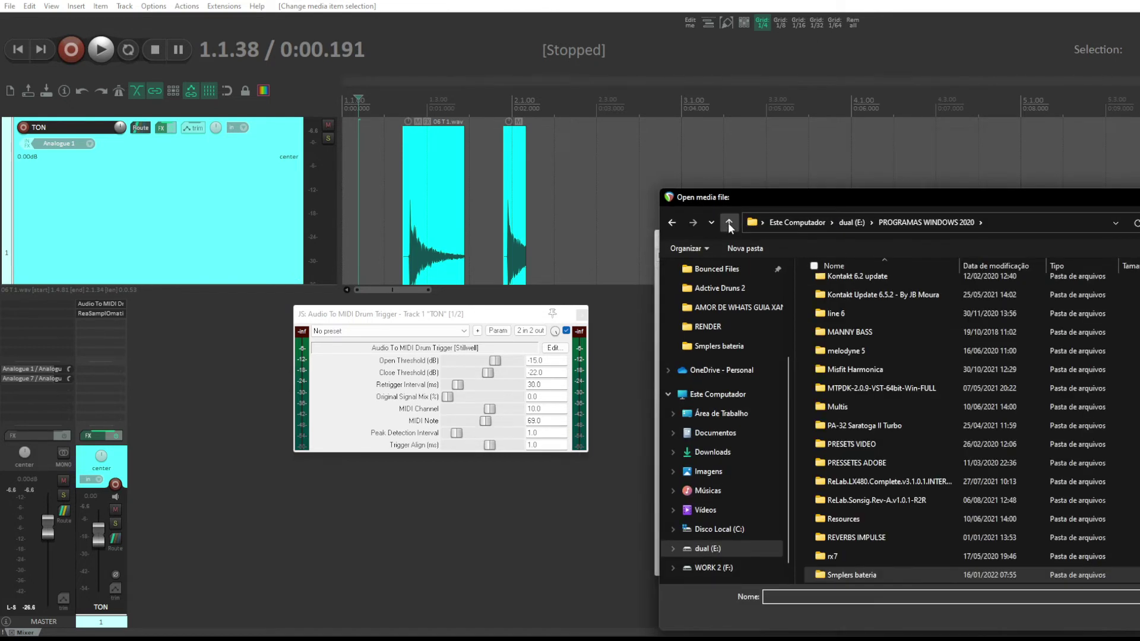
double_click(852, 575)
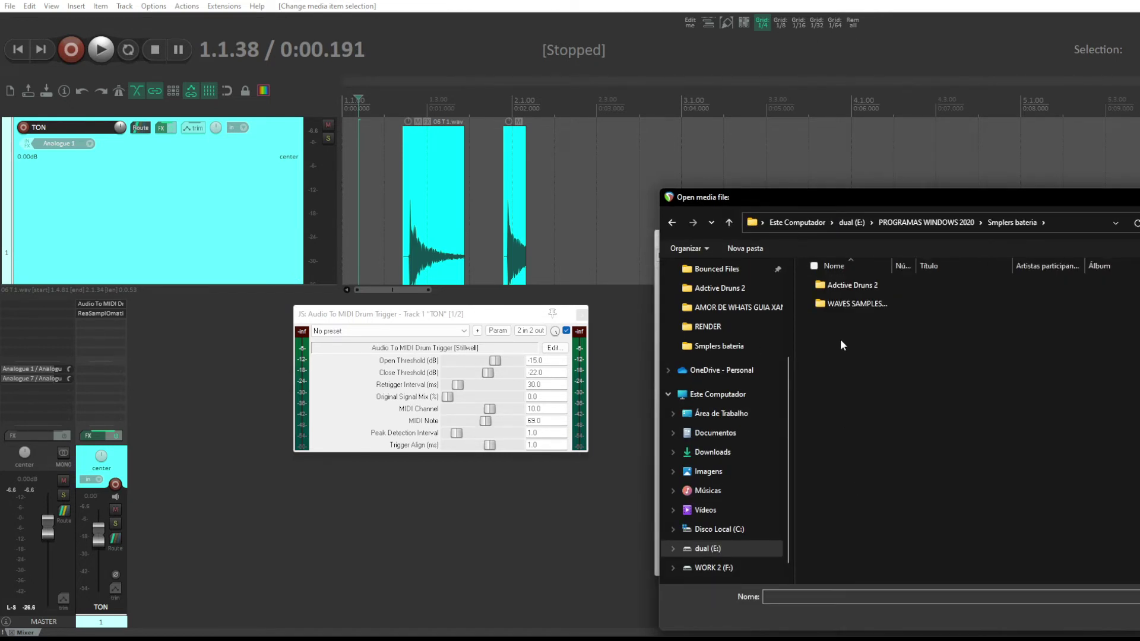
left_click_drag(882, 198, 854, 143)
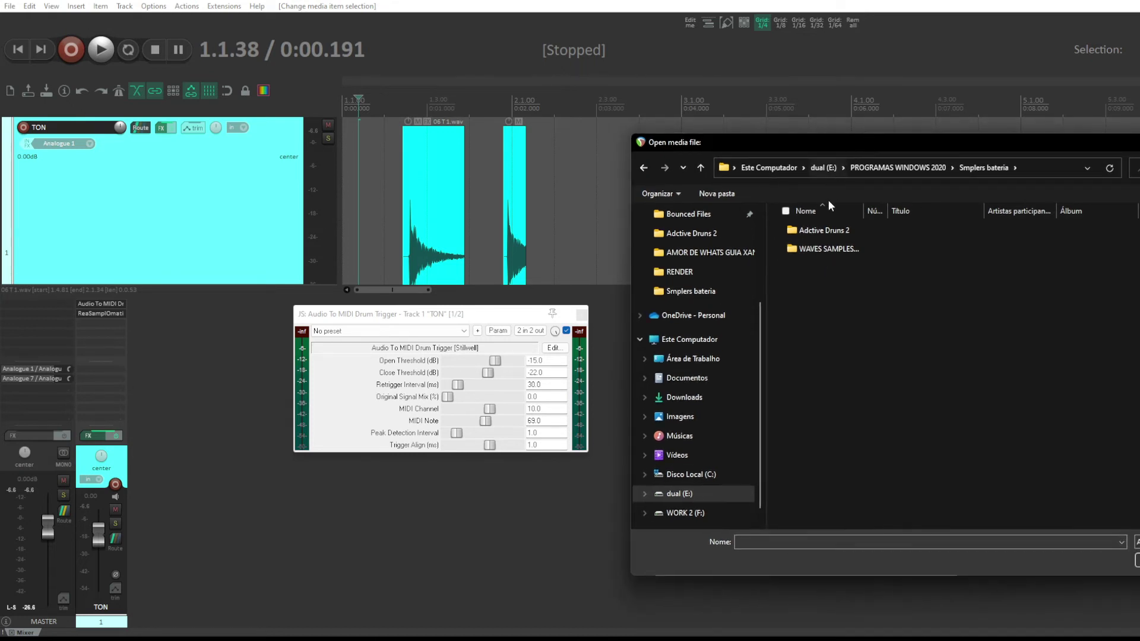
double_click(833, 235)
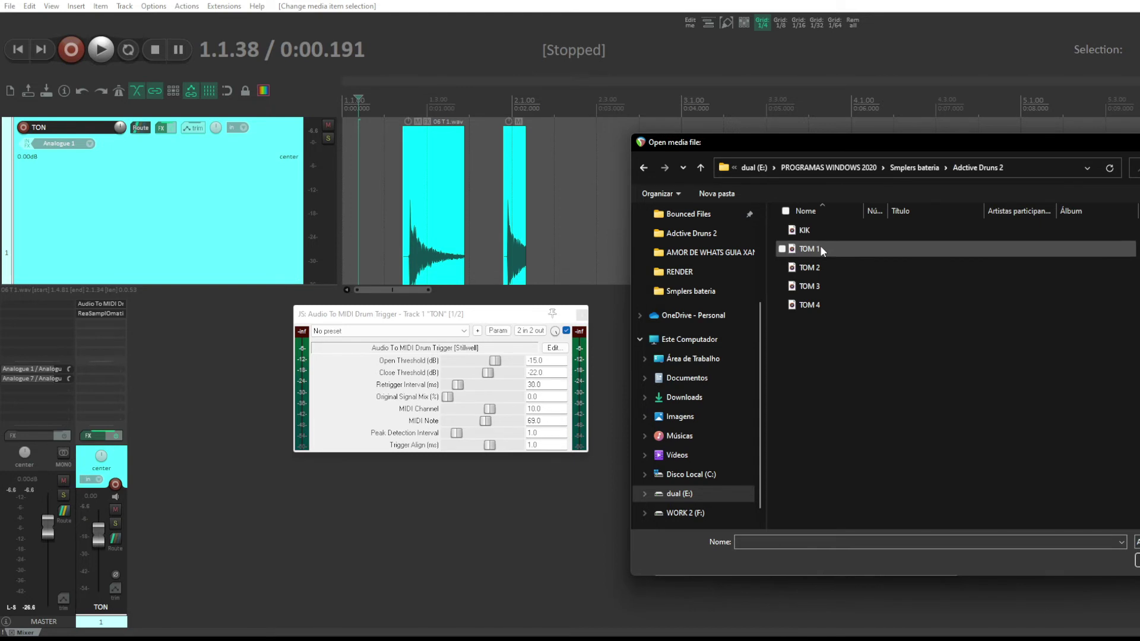
left_click(822, 248)
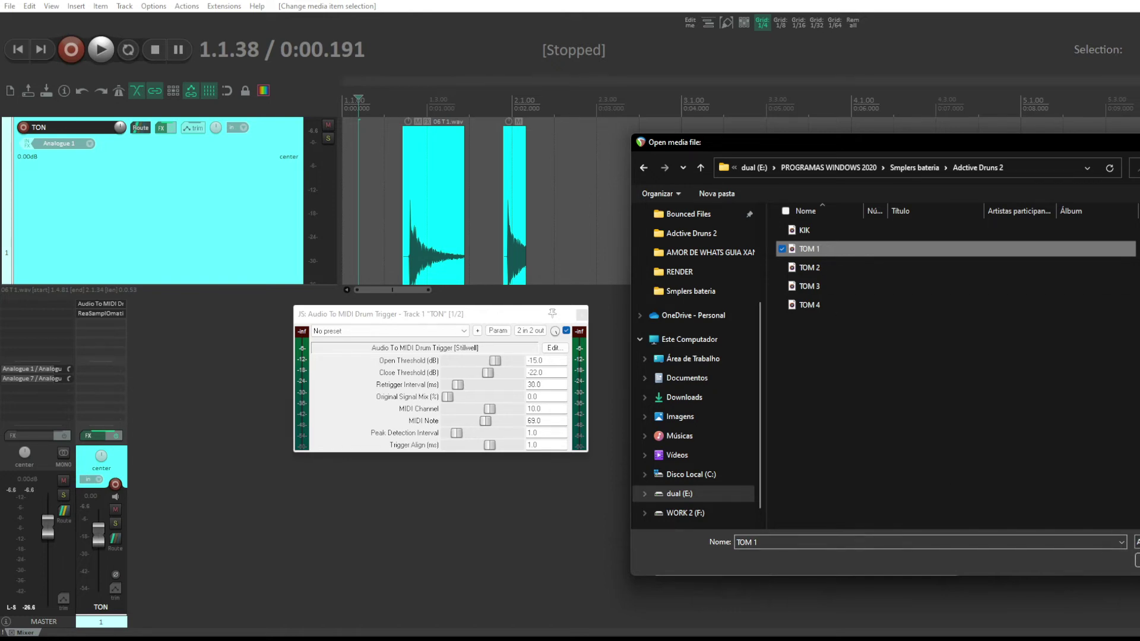
left_click(1138, 542)
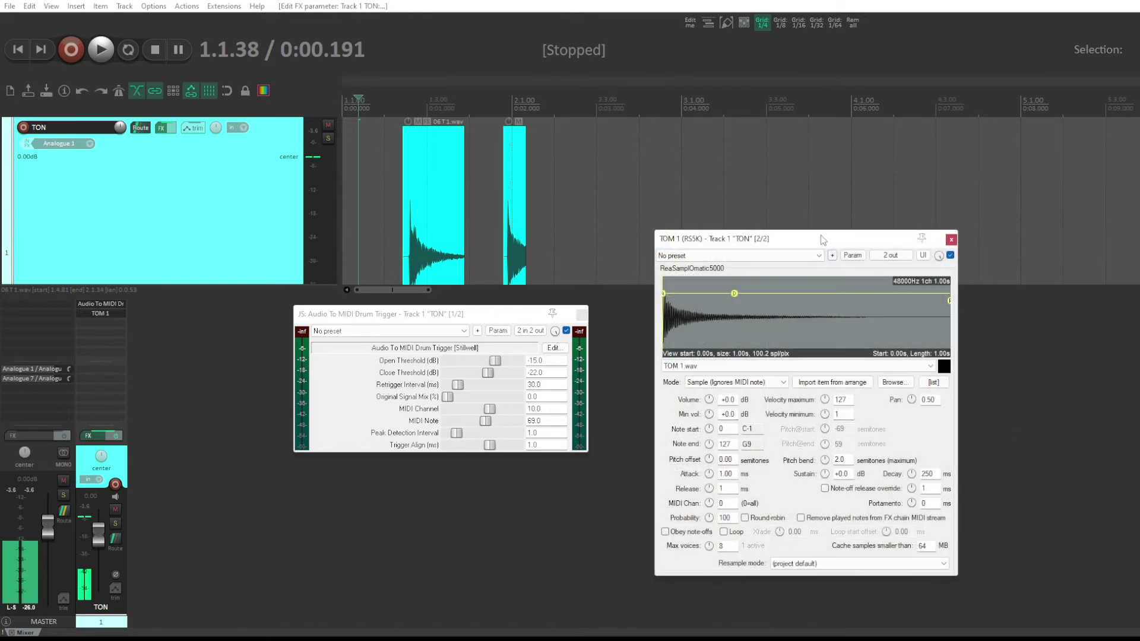
Place the play cursor at 1.2.02 and play the tom hits repeatedly to hear them trigger the TOM 1 sample.
left_click_drag(808, 242, 783, 210)
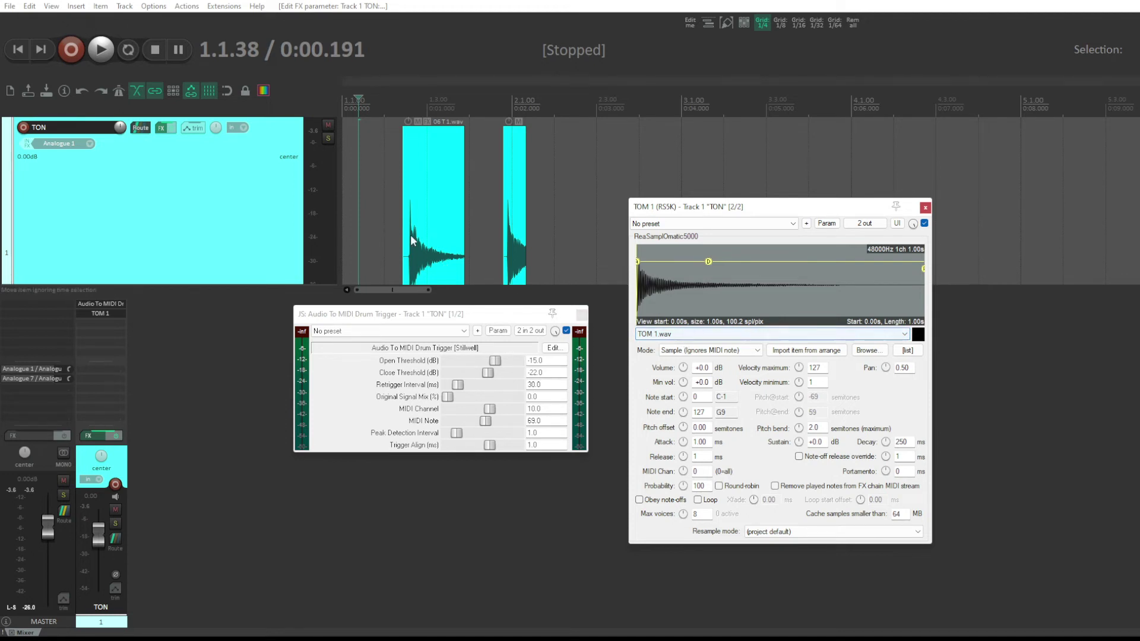
left_click(386, 213)
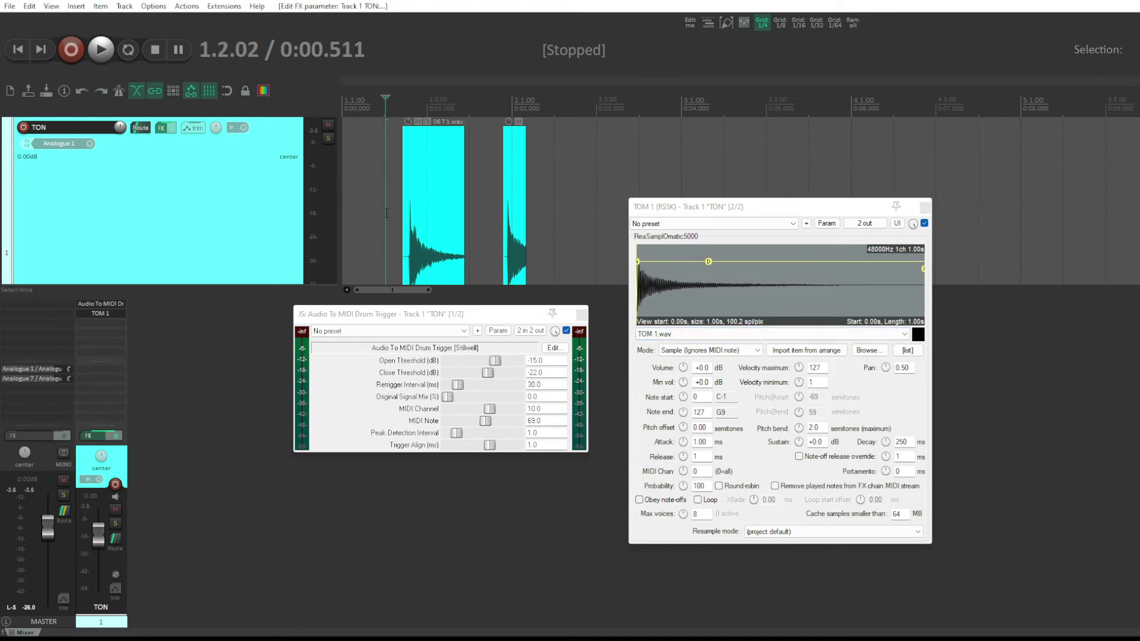
key("space")
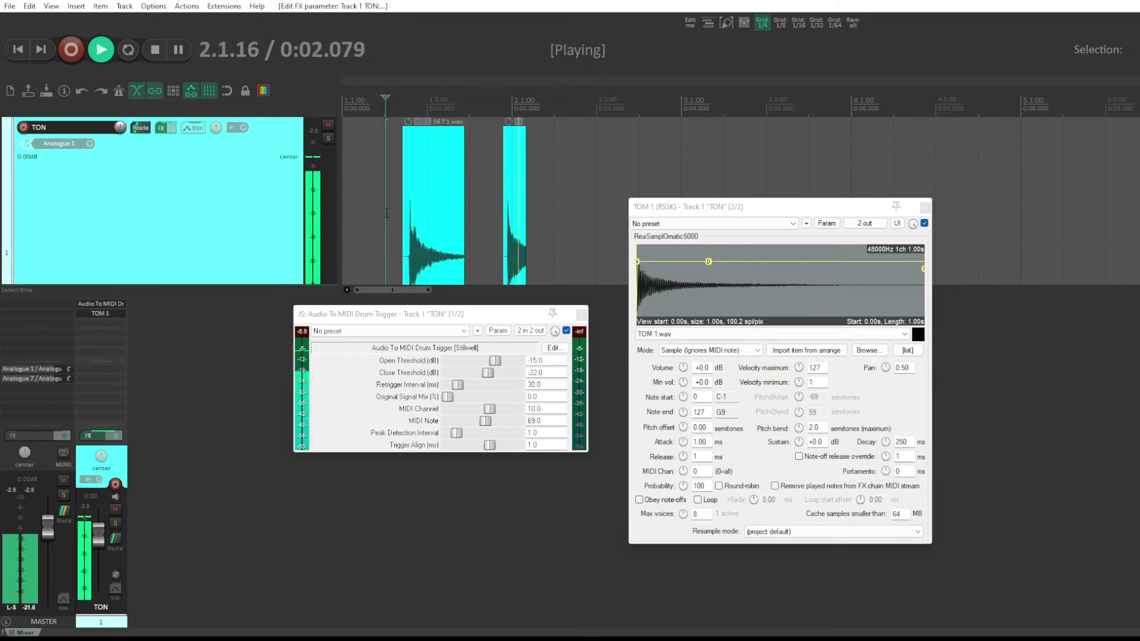
key("space")
key("space")
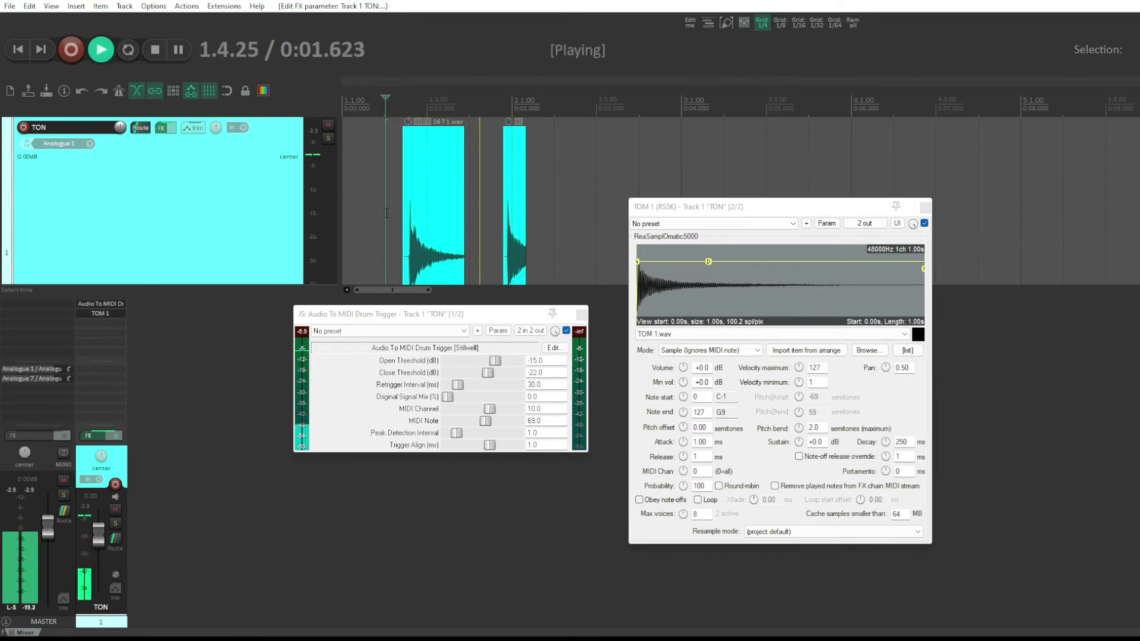
key("space")
key("space")
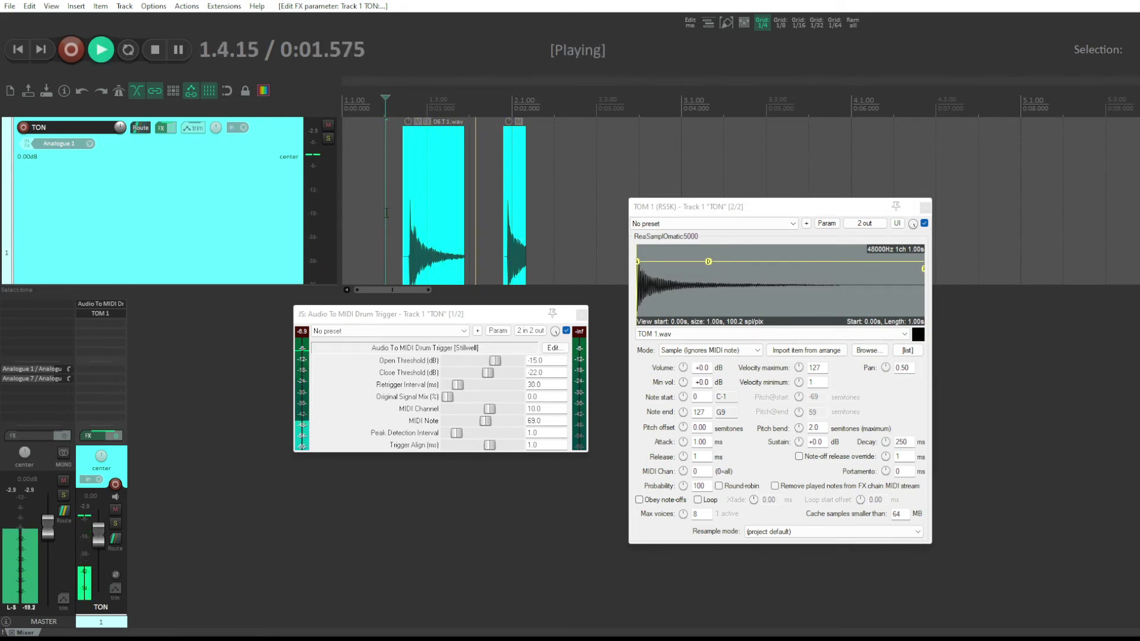
key("space")
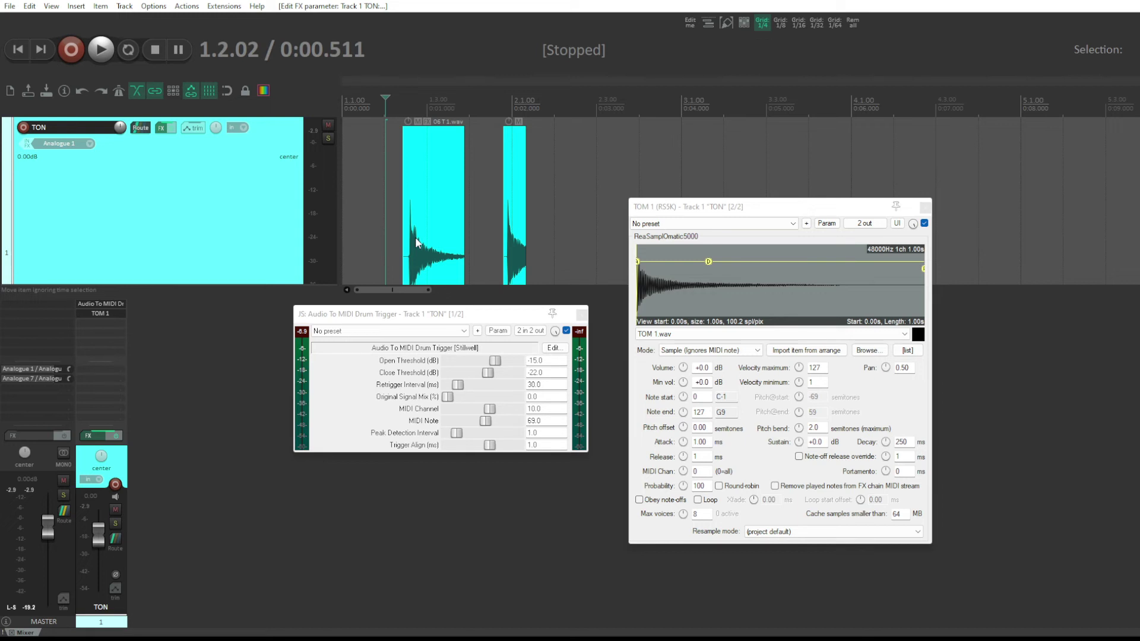
Move the two plugin windows further apart and replay the tom hits several times from 1.2.02.
left_click_drag(796, 204, 833, 226)
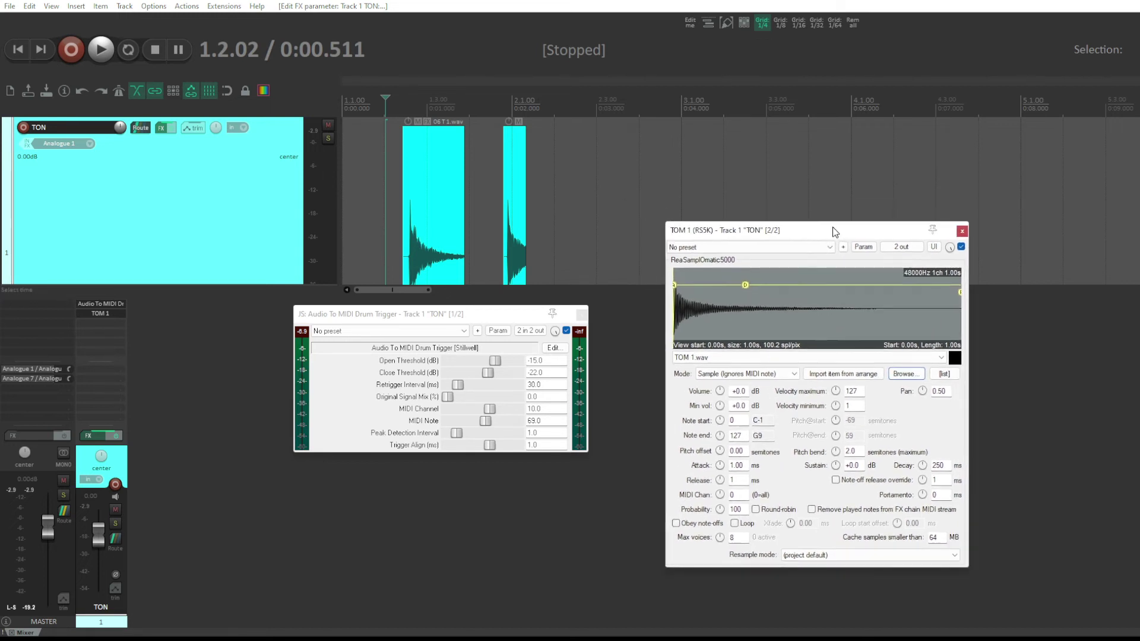
left_click_drag(496, 315, 519, 309)
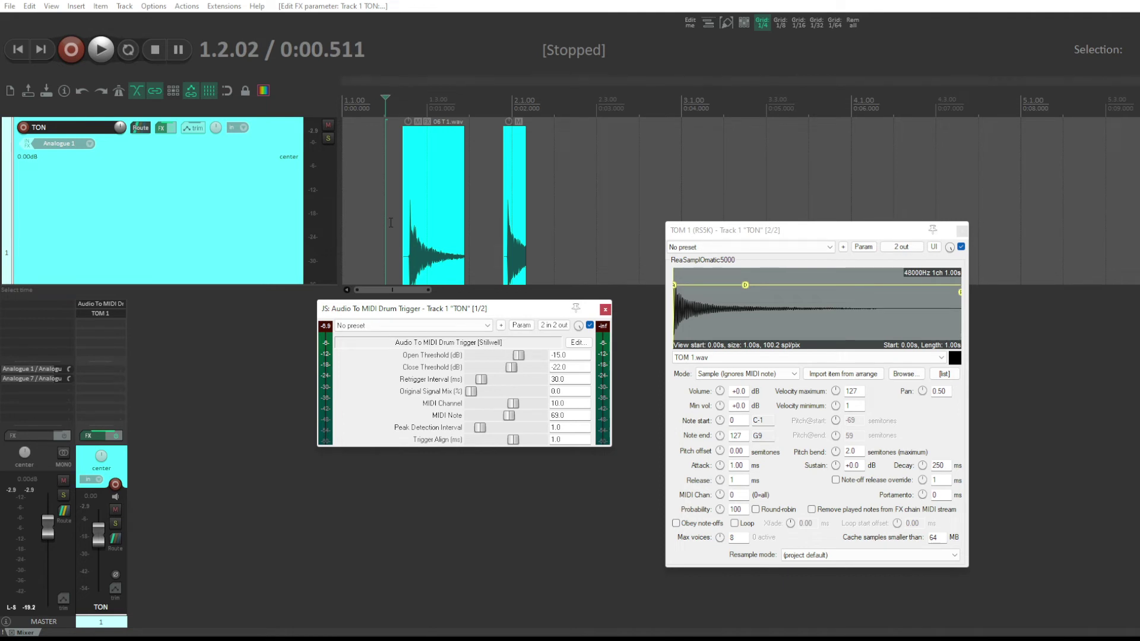
key("space")
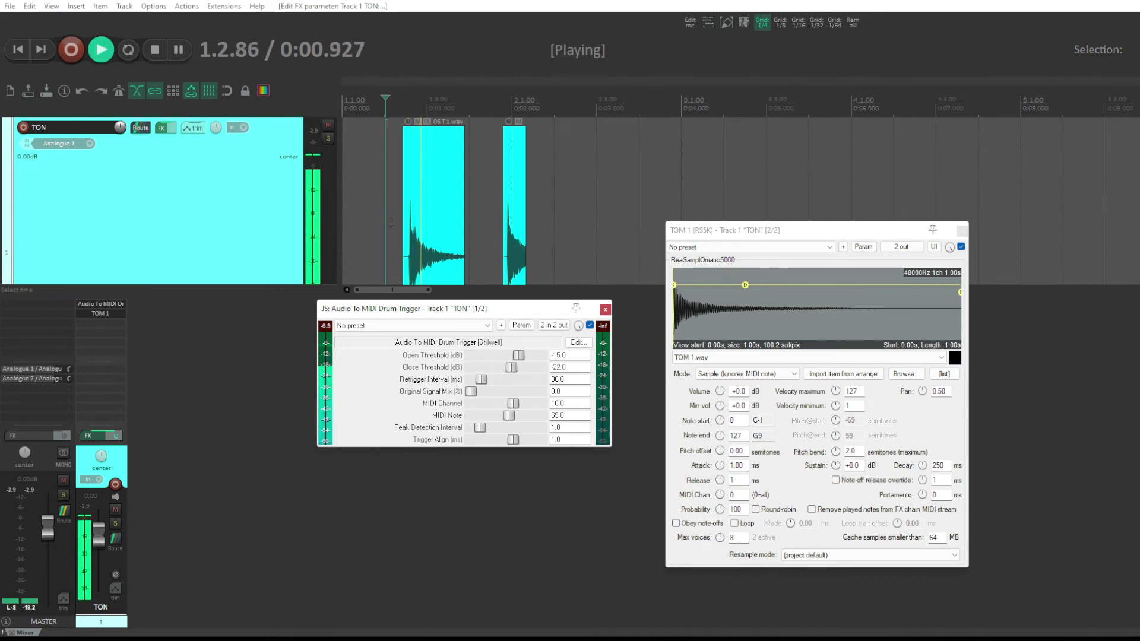
key("space")
key("space")
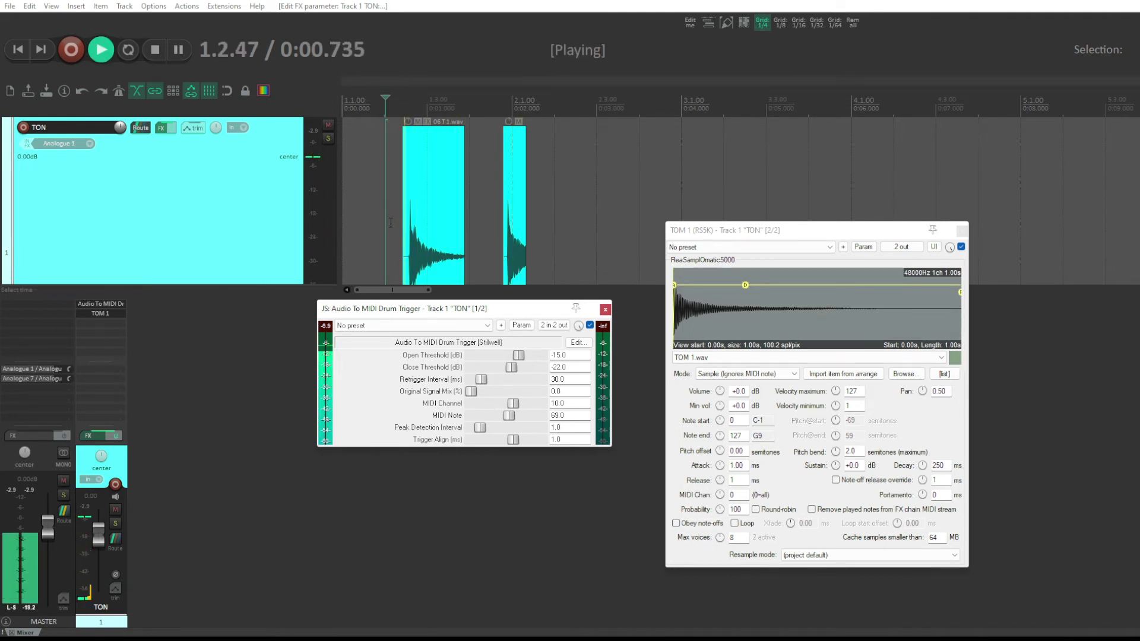
key("space")
key("space")
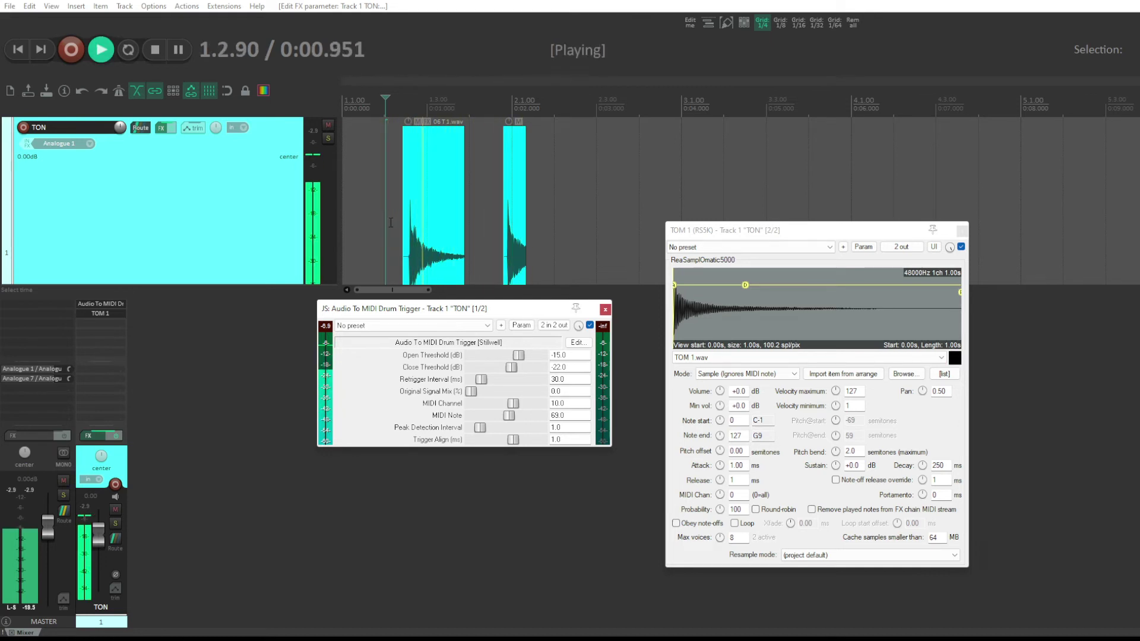
key("space")
Set the Audio To MIDI Drum Trigger's open threshold to -17 dB and its close threshold to -18 dB.
mouse_move(524, 249)
left_mouse_down()
mouse_move(561, 248)
mouse_move(526, 249)
left_mouse_up()
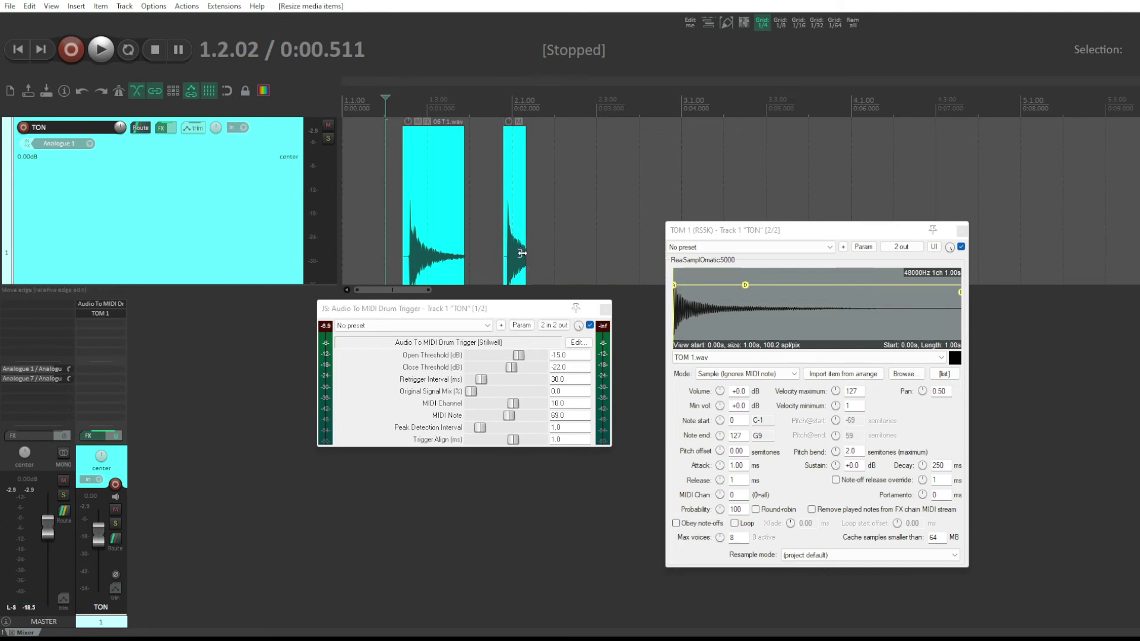
left_click(422, 325)
left_click(419, 339)
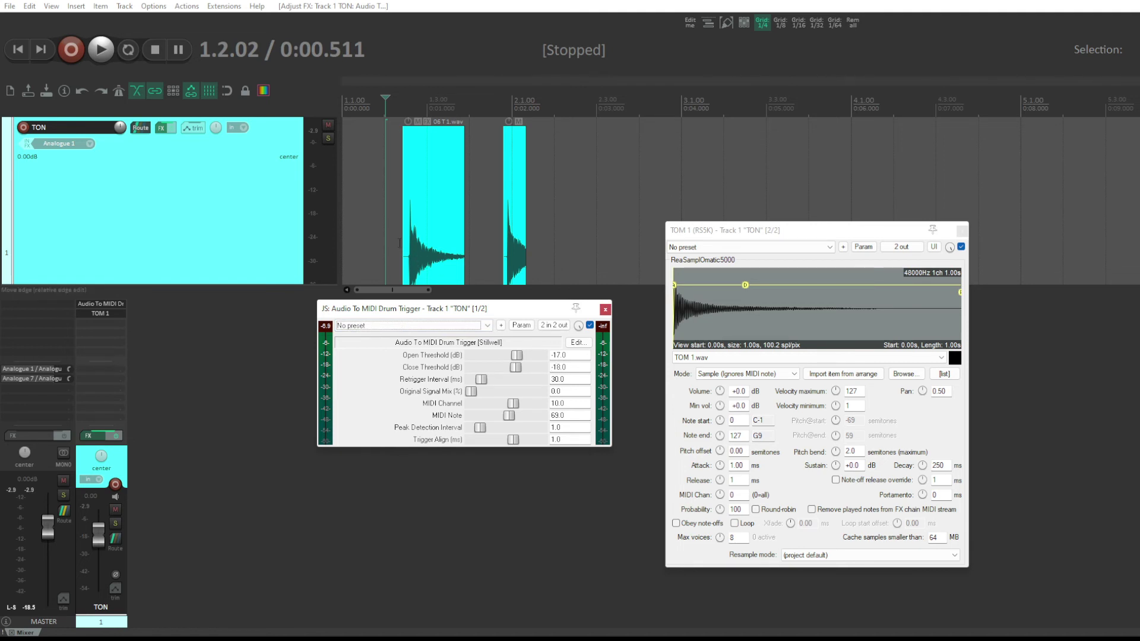
Play the tom hits repeatedly from 1.2.02, and audition the second hit alone from 1.4.48.
key("space")
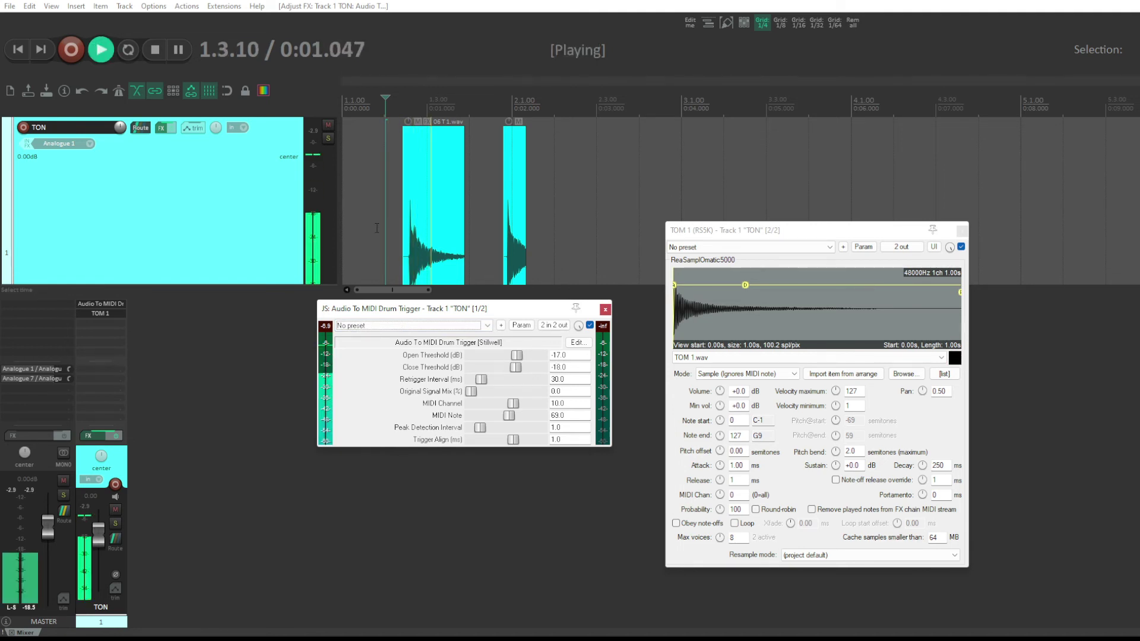
key("space")
key("space")
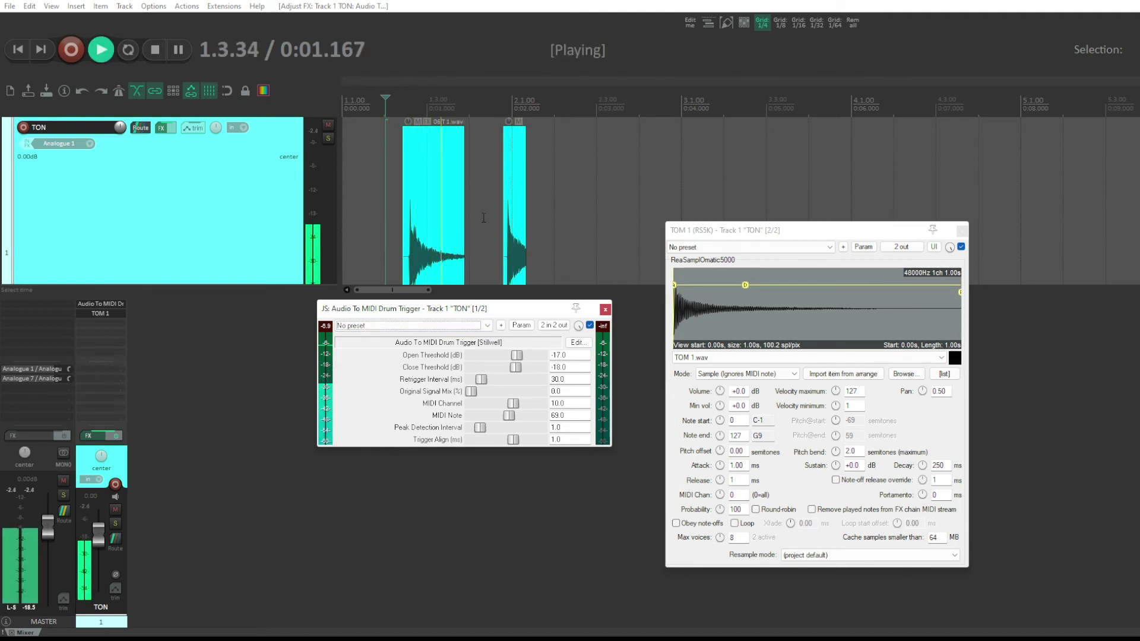
key("space")
key("space")
left_click(491, 218)
key("space")
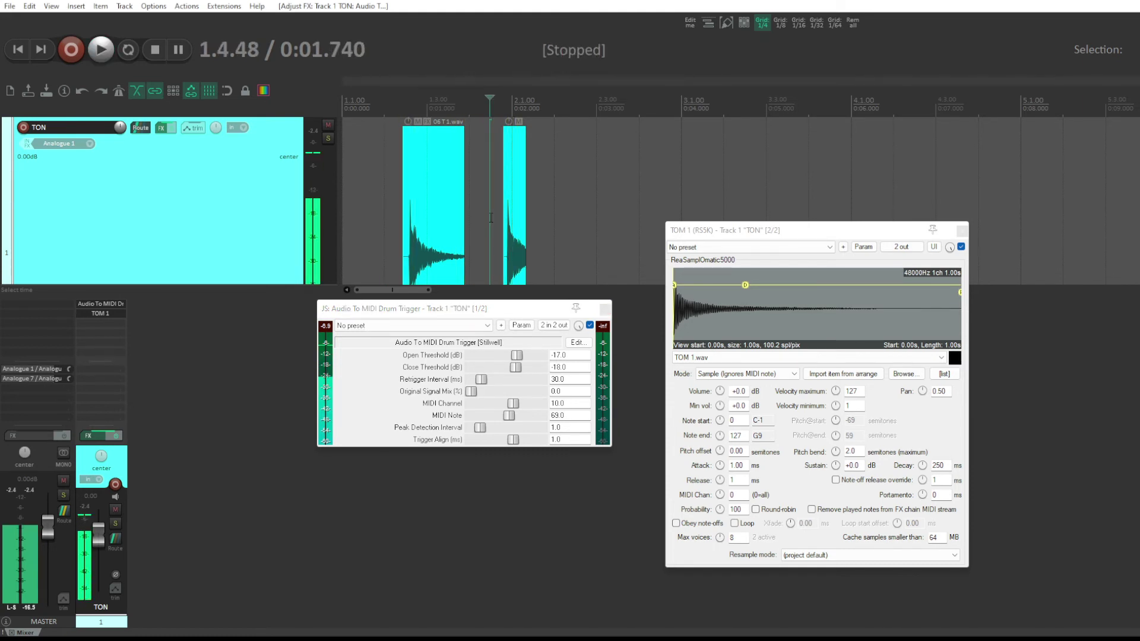
key("space")
key("space")
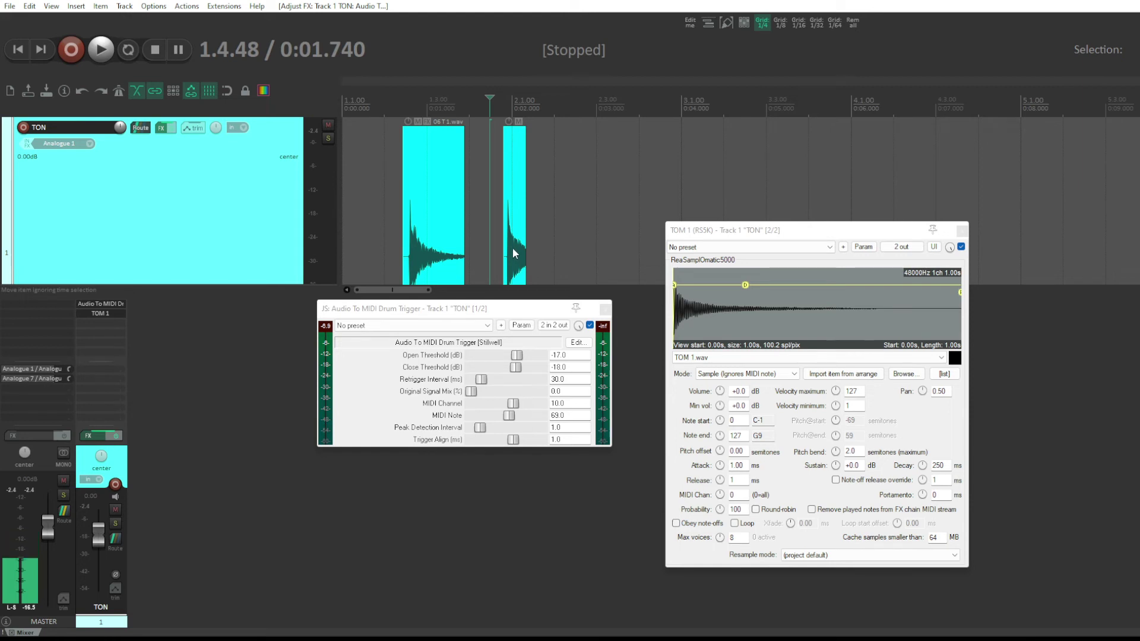
Extend the second tom item to inspect its waveform, and trim its end back to just after 2.1.00.
left_click_drag(525, 252, 554, 251)
scroll(528, 238, "up", 3)
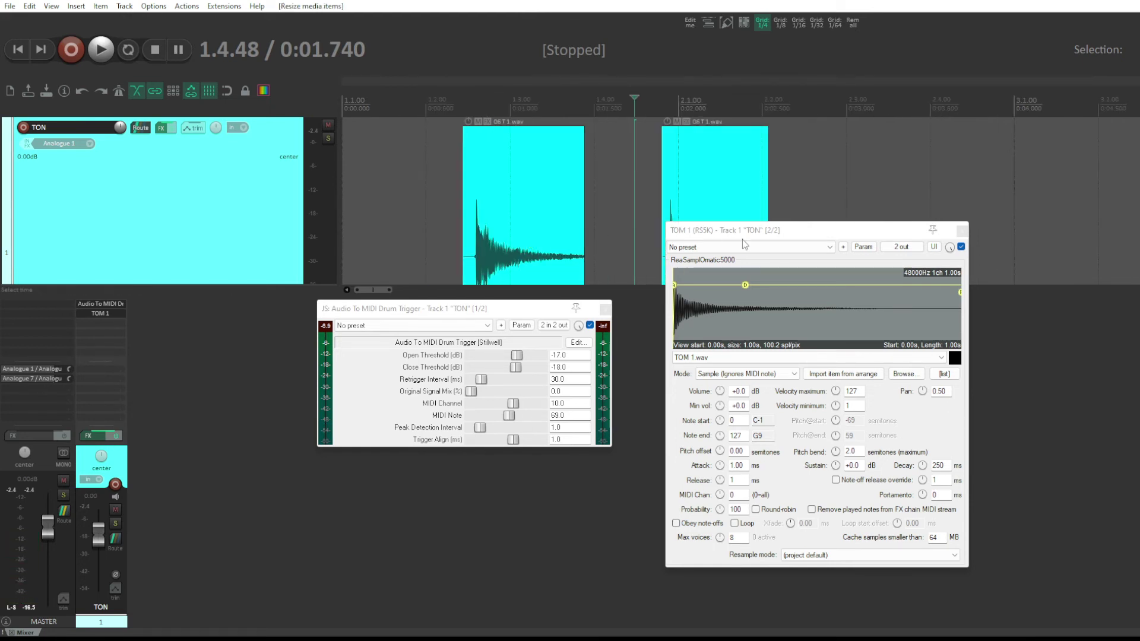
left_click_drag(826, 234, 1025, 234)
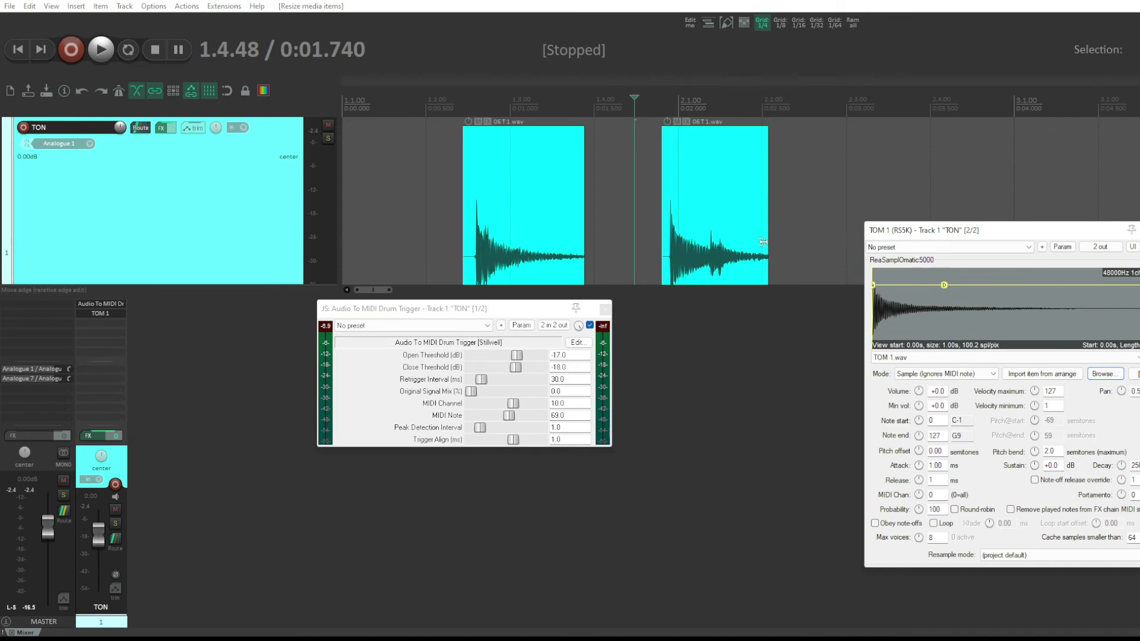
left_click_drag(763, 242, 679, 252)
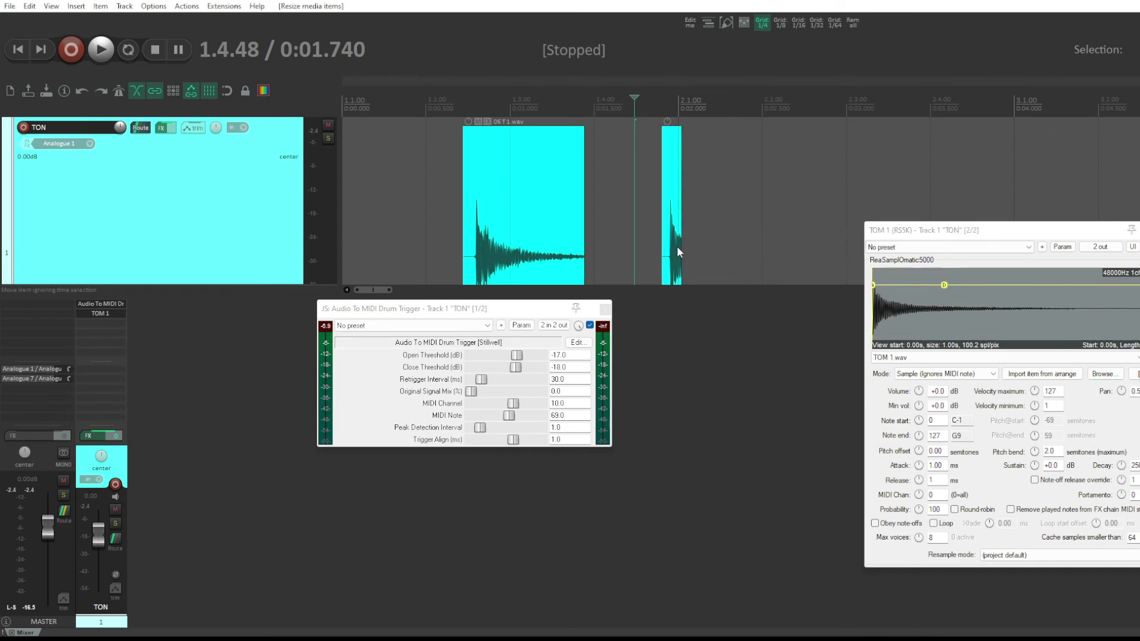
Replay the tom hits from just before the first item, finishing with a playback from 1.2.28.
left_click(447, 232)
key("space")
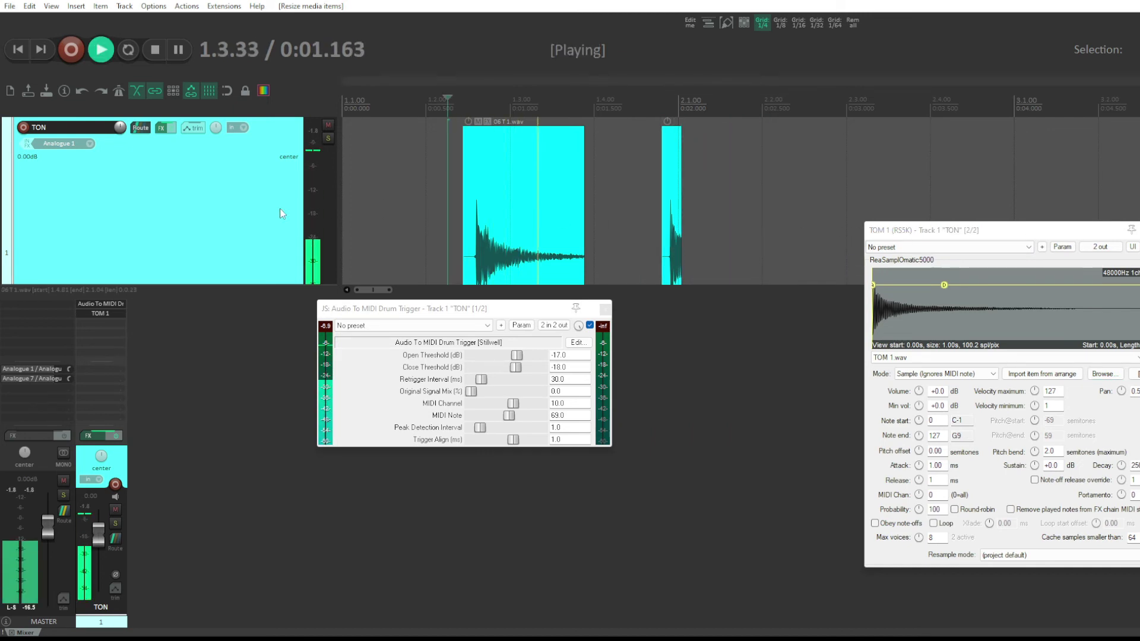
key("space")
key("space")
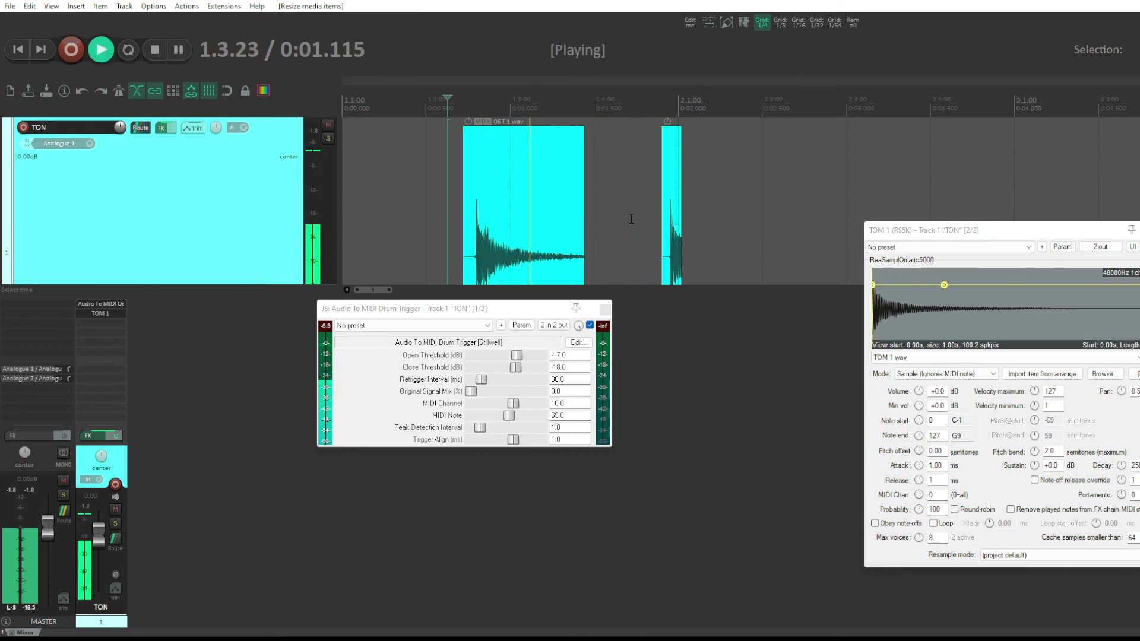
key("space")
left_click(641, 219)
scroll(641, 219, "up", 3)
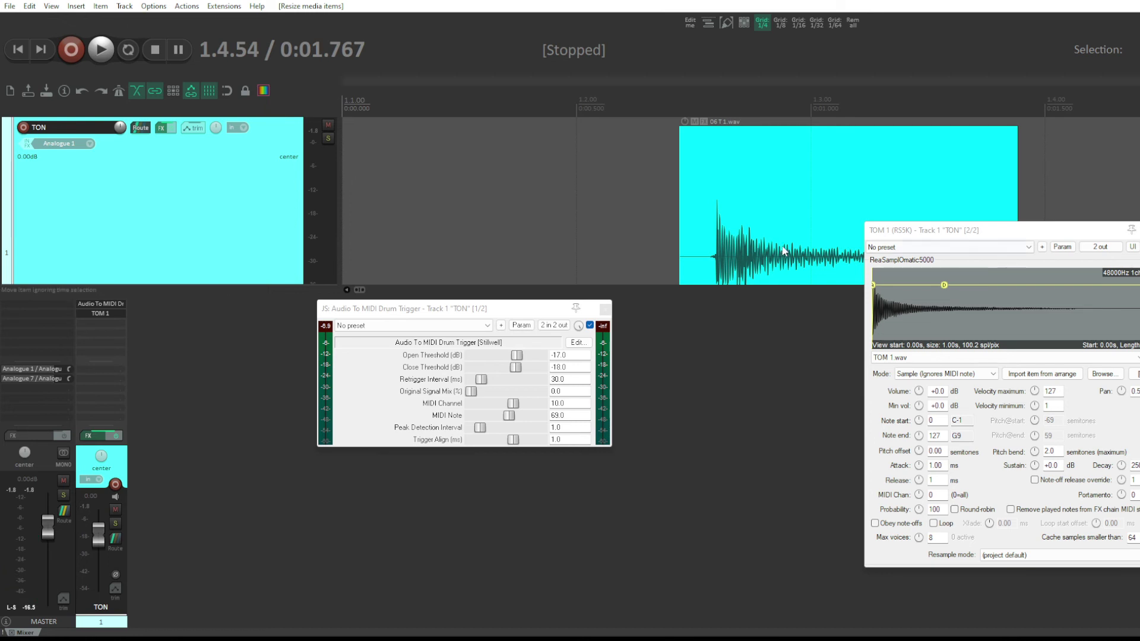
key("space")
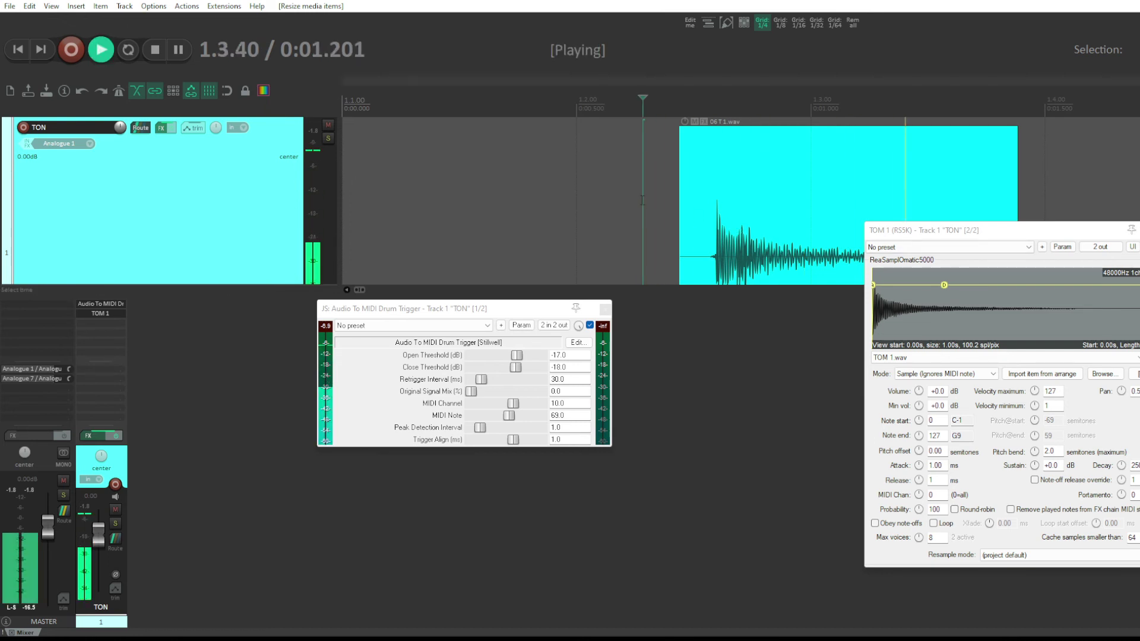
key("space")
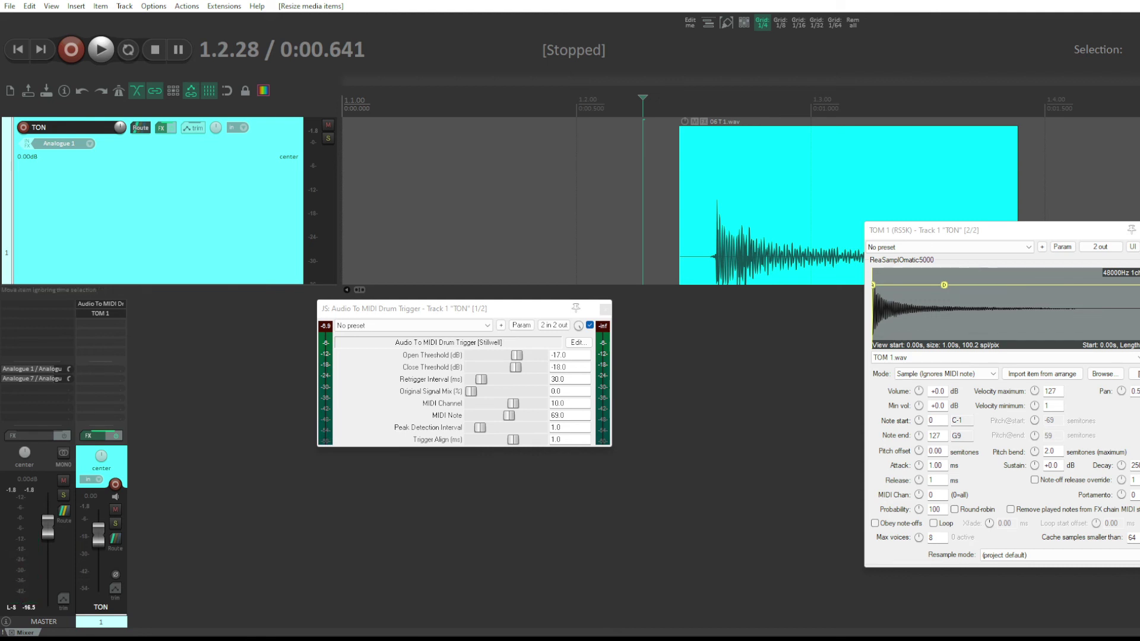
Set the drum trigger's open threshold to -14 dB and close threshold to -21 dB, and replay the hits from 1.2.28.
left_click_drag(517, 358, 516, 368)
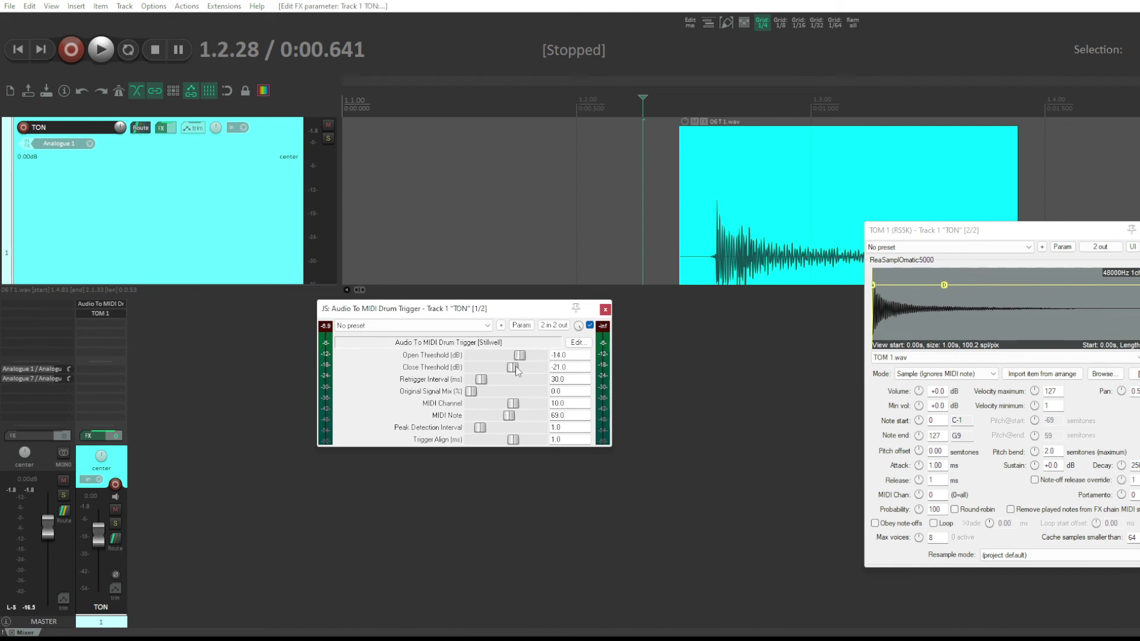
key("space")
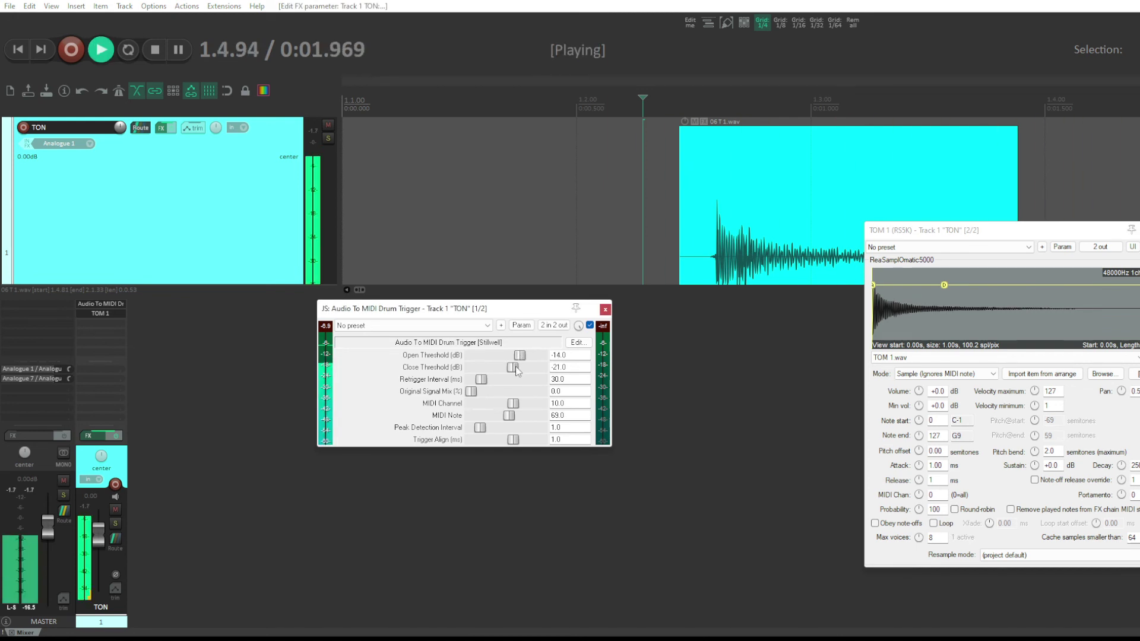
key("space")
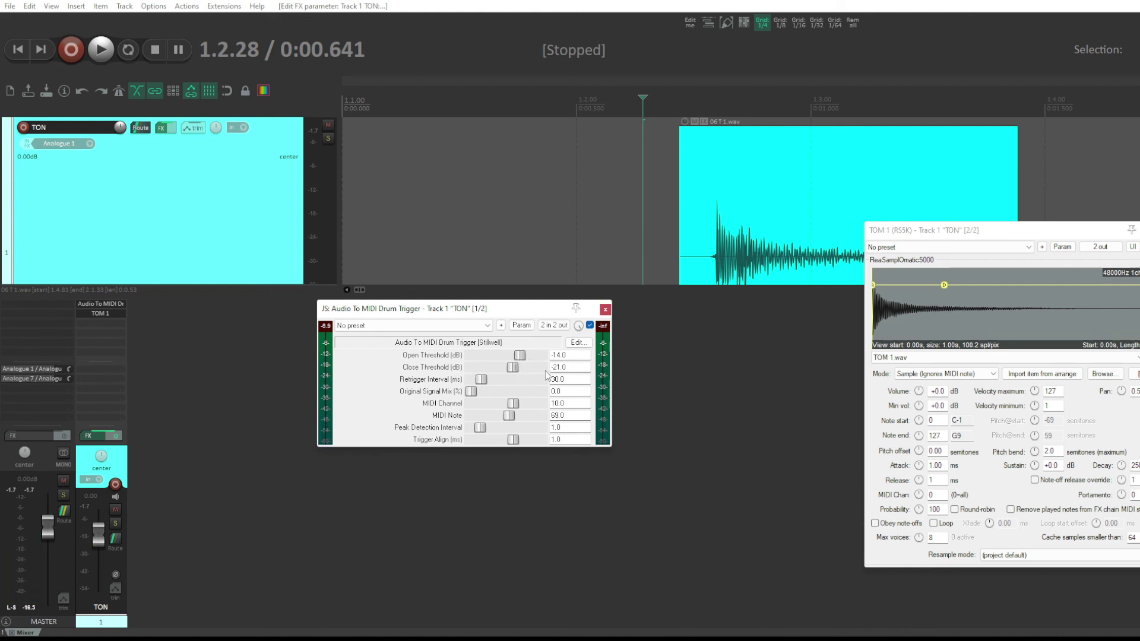
key("space")
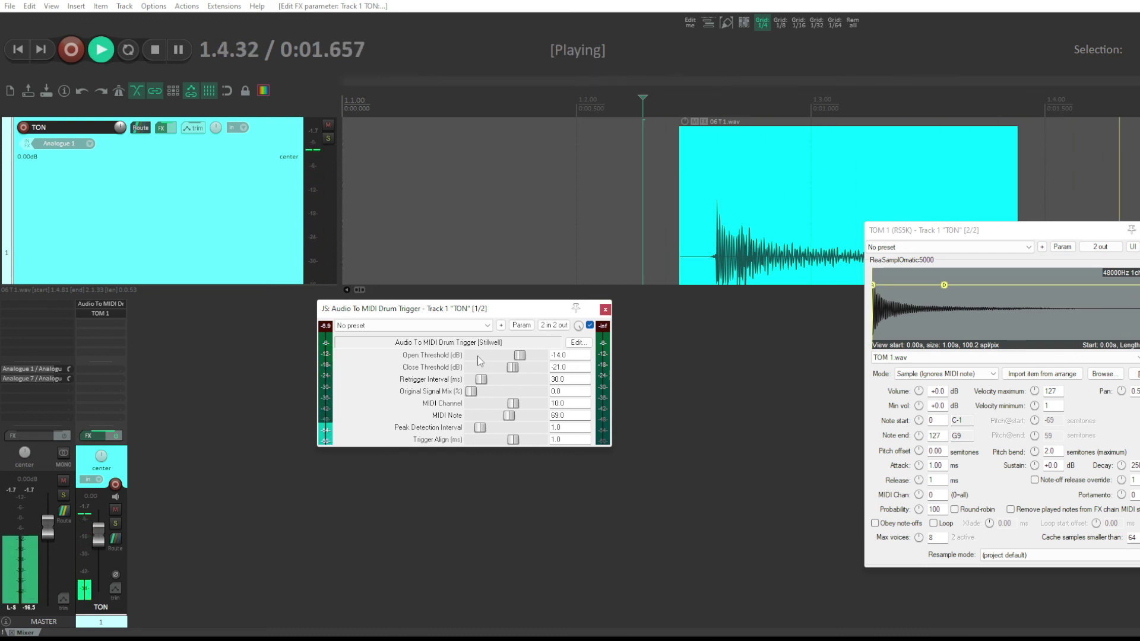
key("space")
key("space")
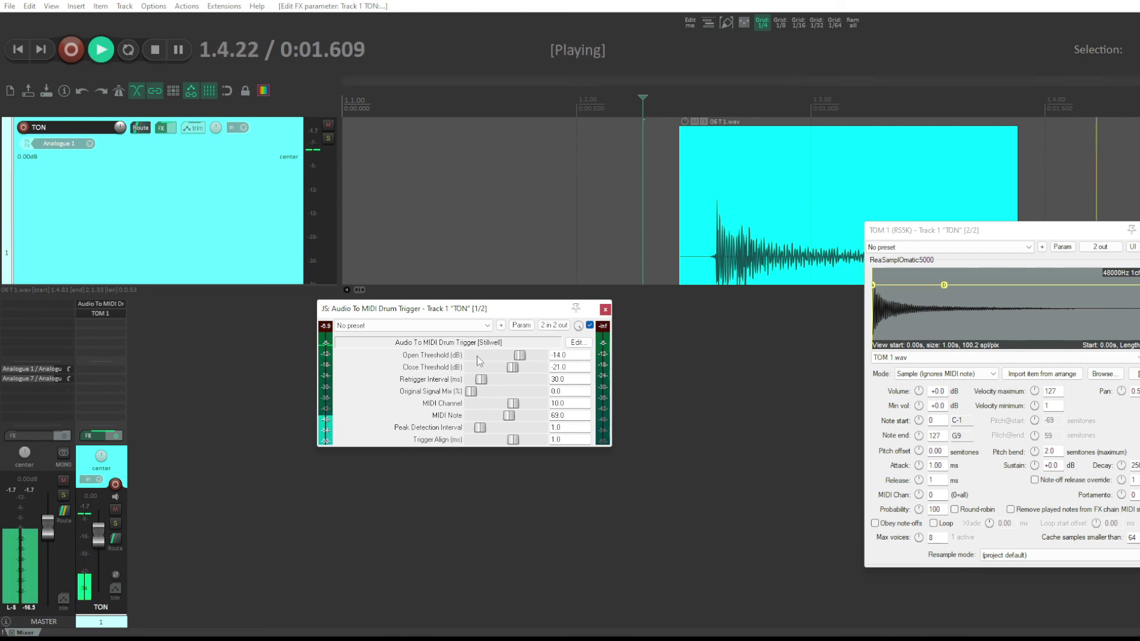
key("space")
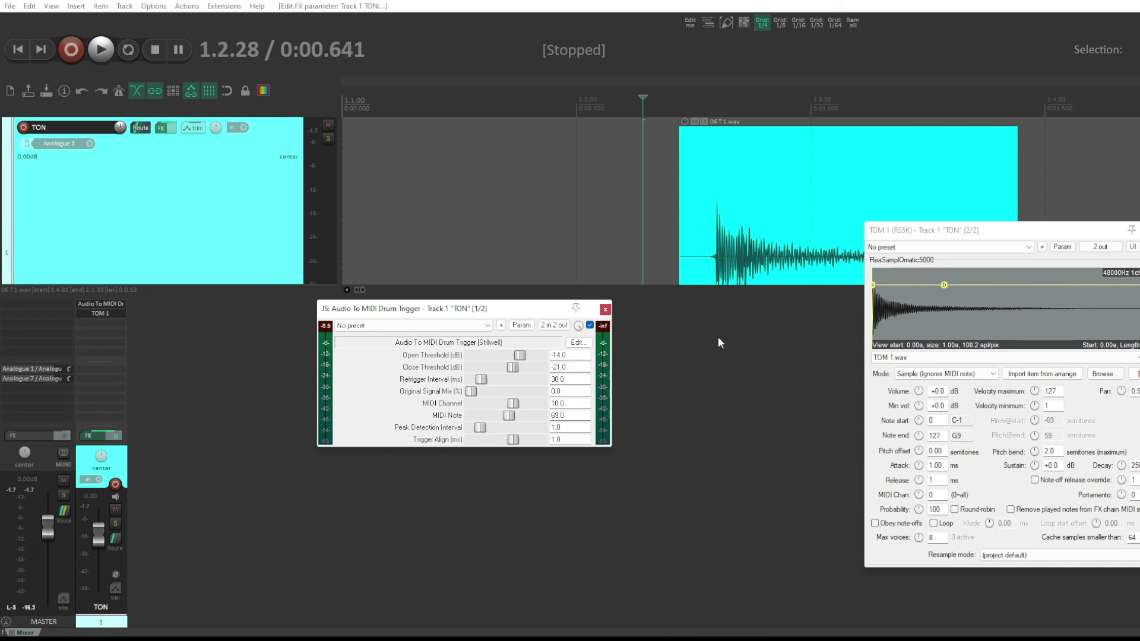
Arrange the Audio To MIDI Drum Trigger and ReaSamplOmatic5000 windows side by side, fully in view.
left_click_drag(1016, 237, 824, 223)
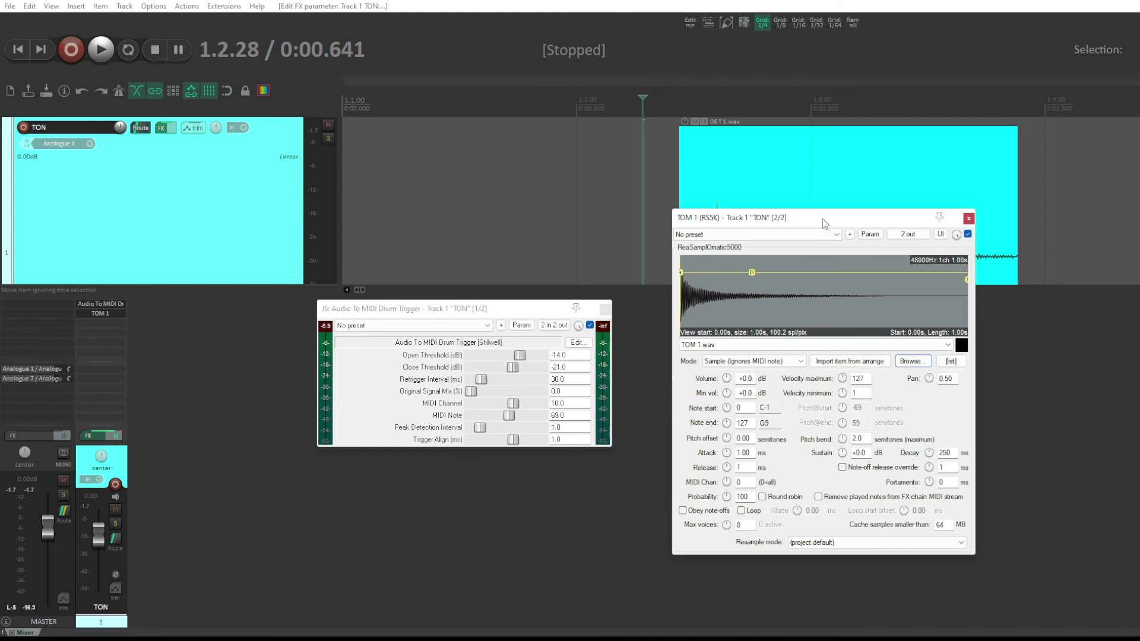
left_click_drag(508, 310, 392, 230)
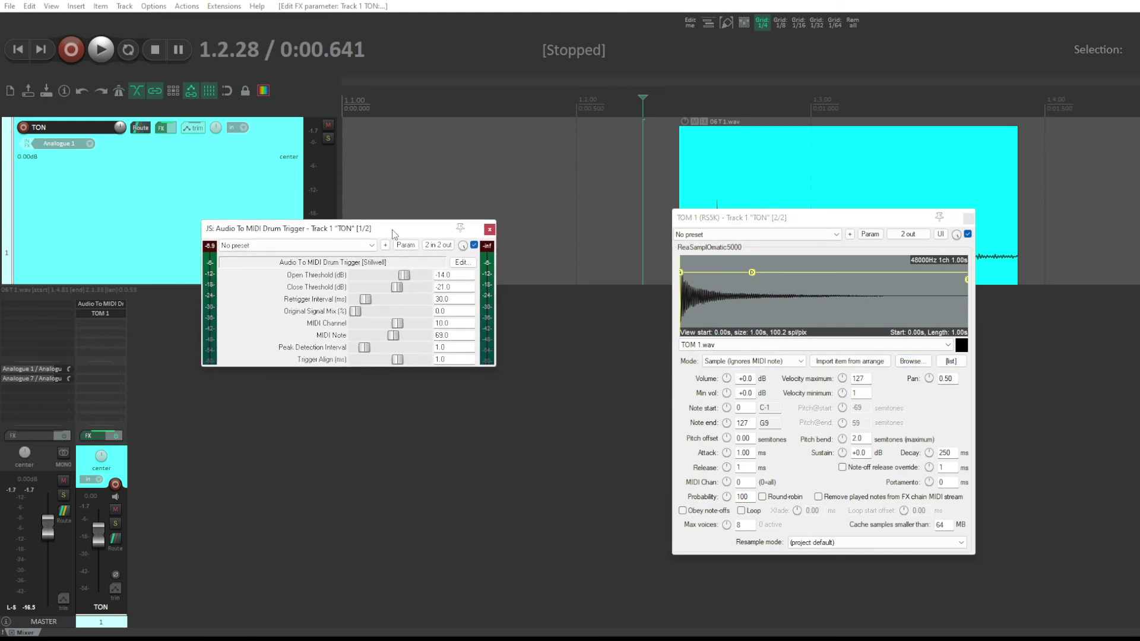
left_click_drag(392, 229, 467, 250)
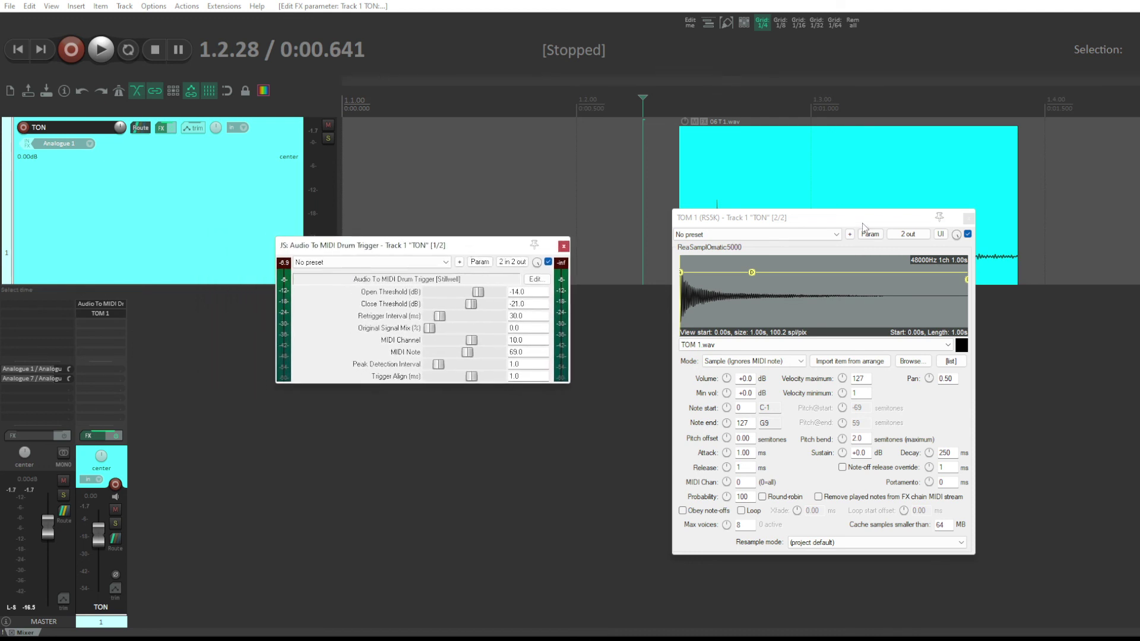
left_click_drag(861, 223, 820, 224)
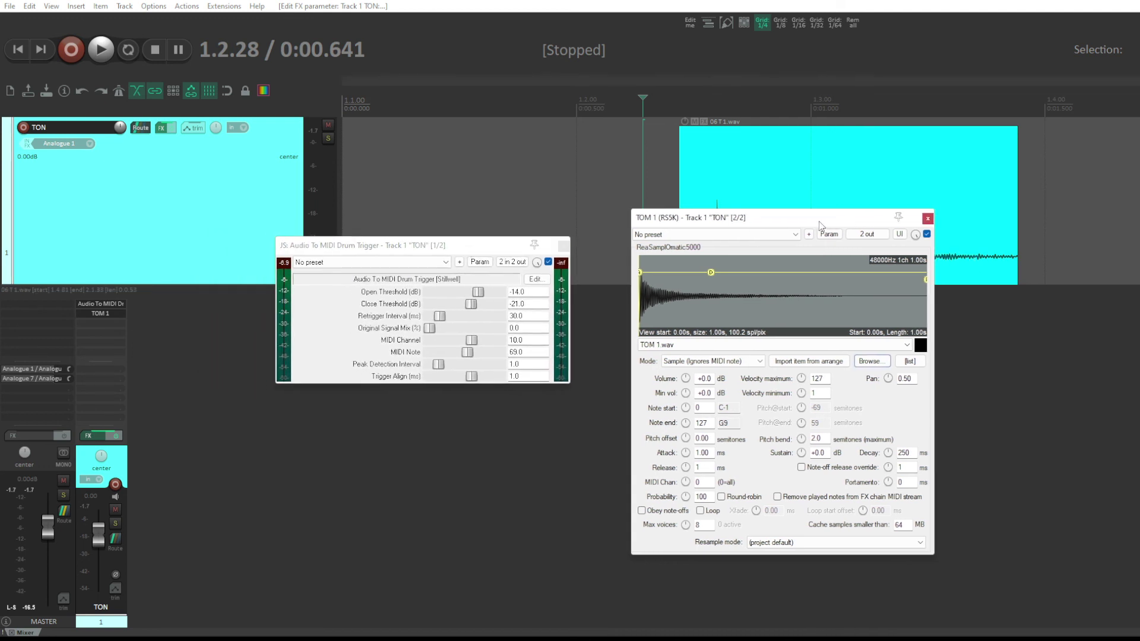